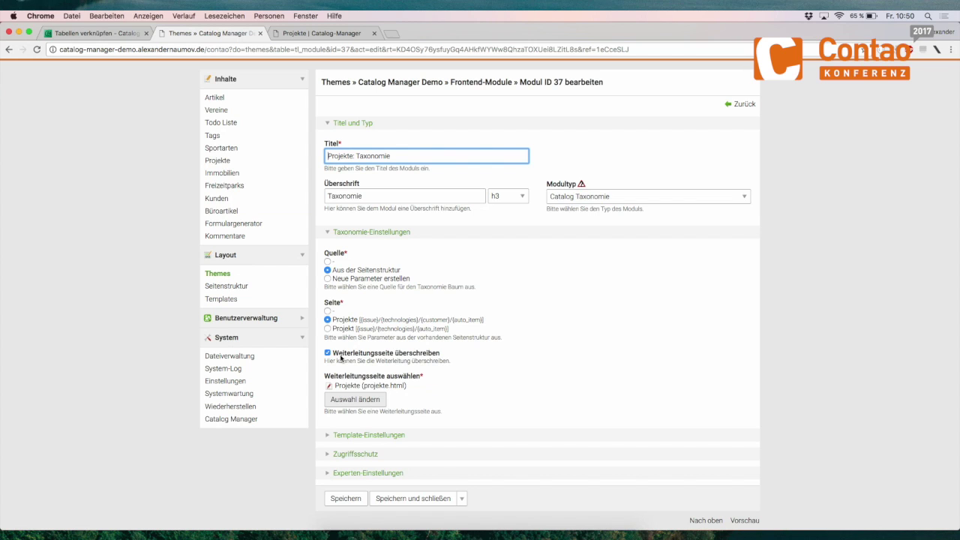
- Save the Projekte: Taxonomie module and try the Projekte page's taxonomy filters Designkonzept, PhotoShop and Javascript
click(346, 498)
click(330, 33)
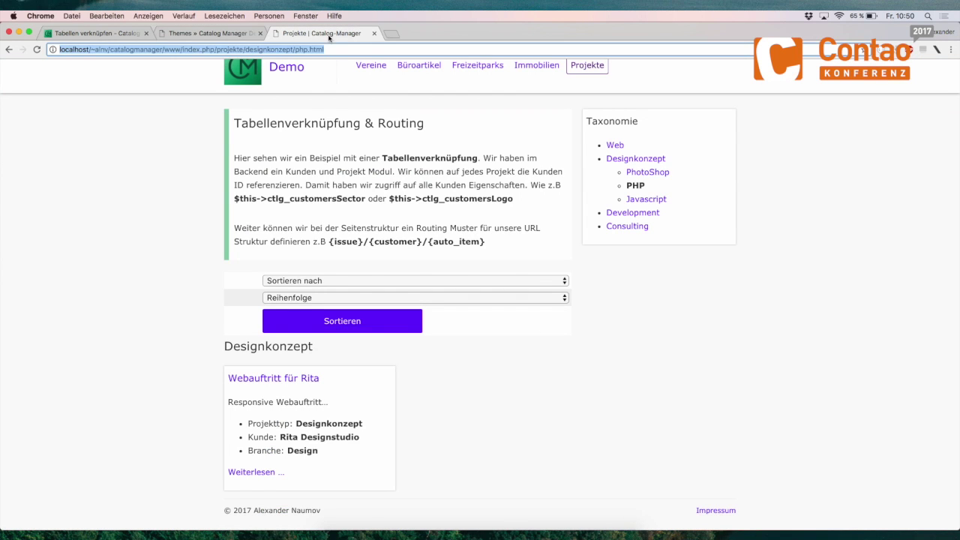
click(592, 66)
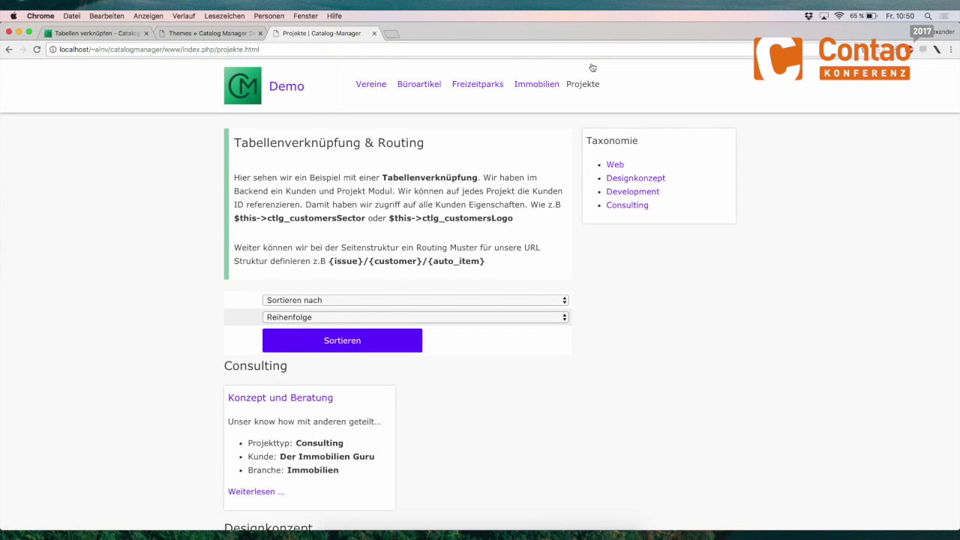
click(637, 178)
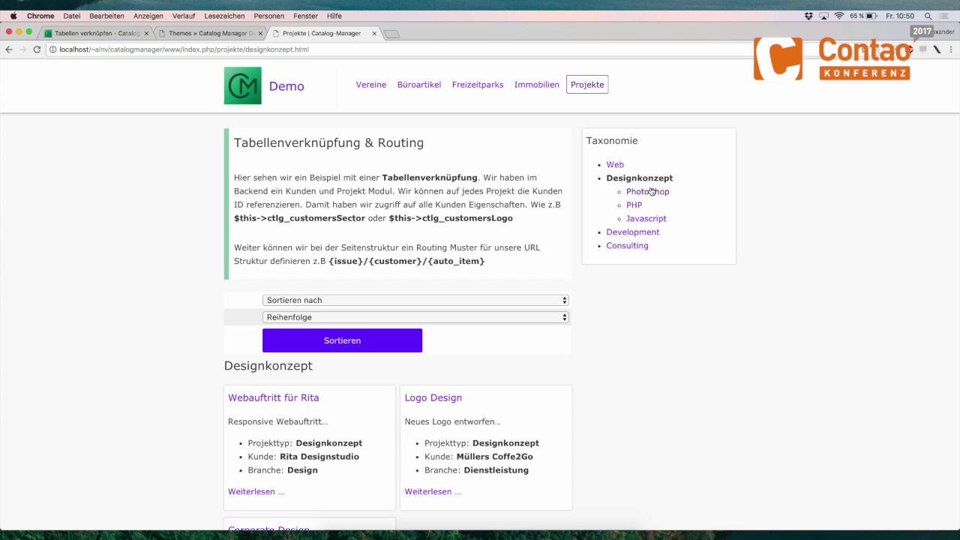
click(649, 191)
click(650, 220)
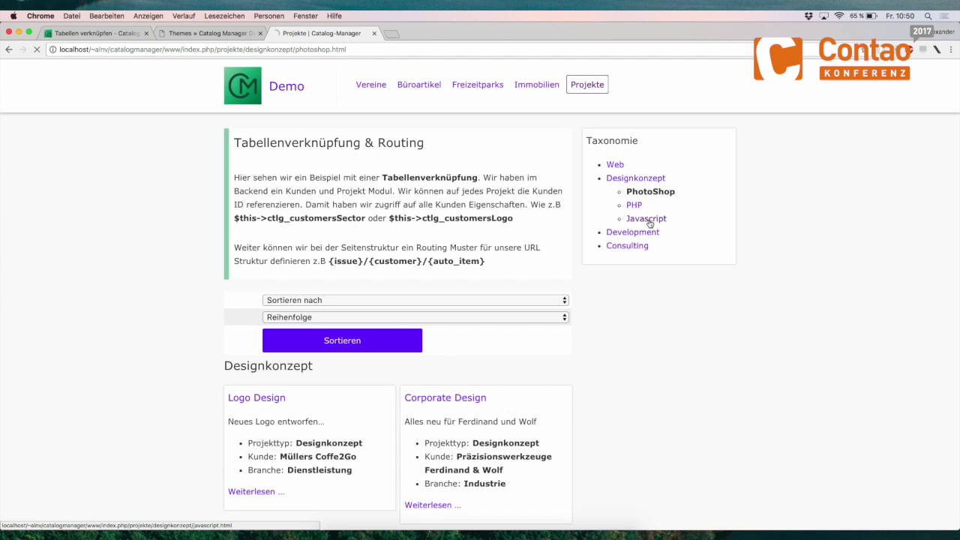
- Save the Projekte: Taxonomie module again and reload the unfiltered Projekte page on the demo site
click(197, 34)
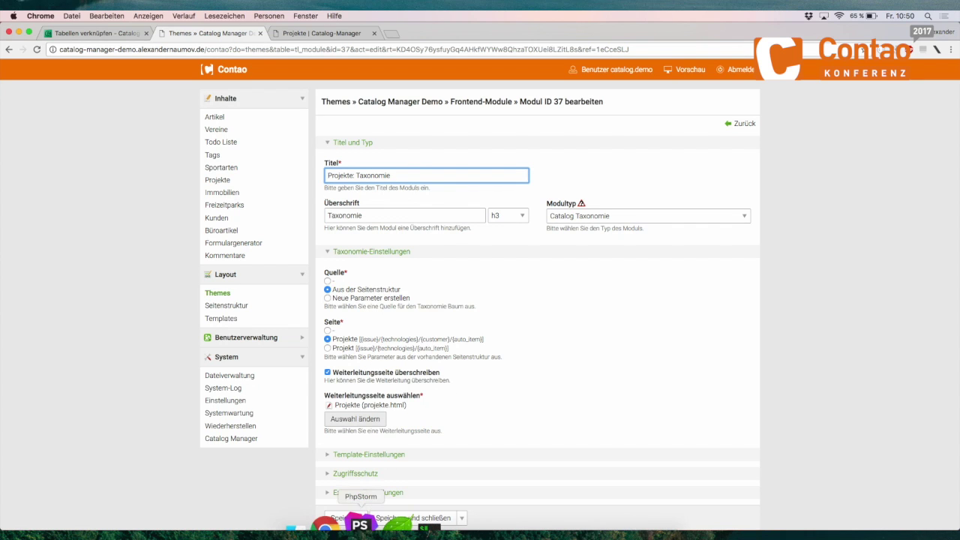
click(346, 517)
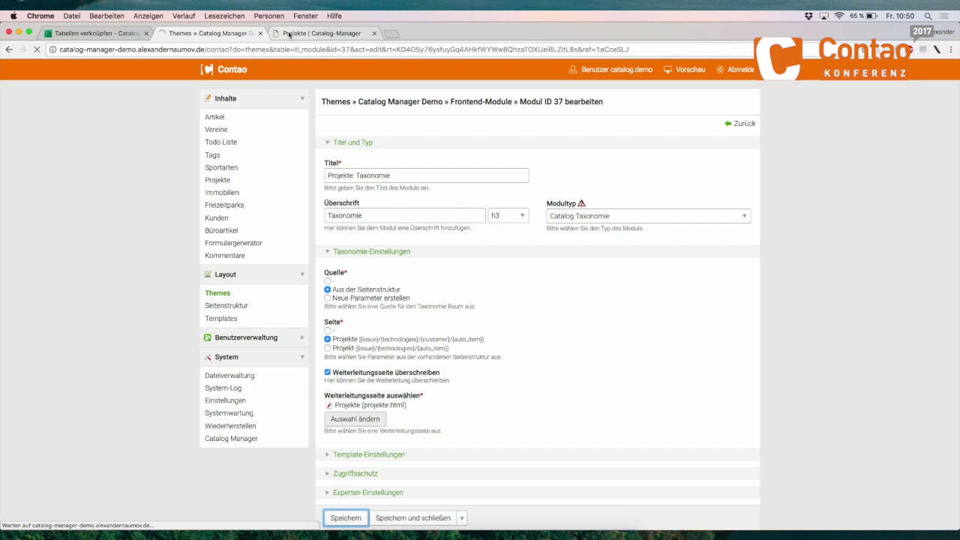
click(291, 34)
click(594, 89)
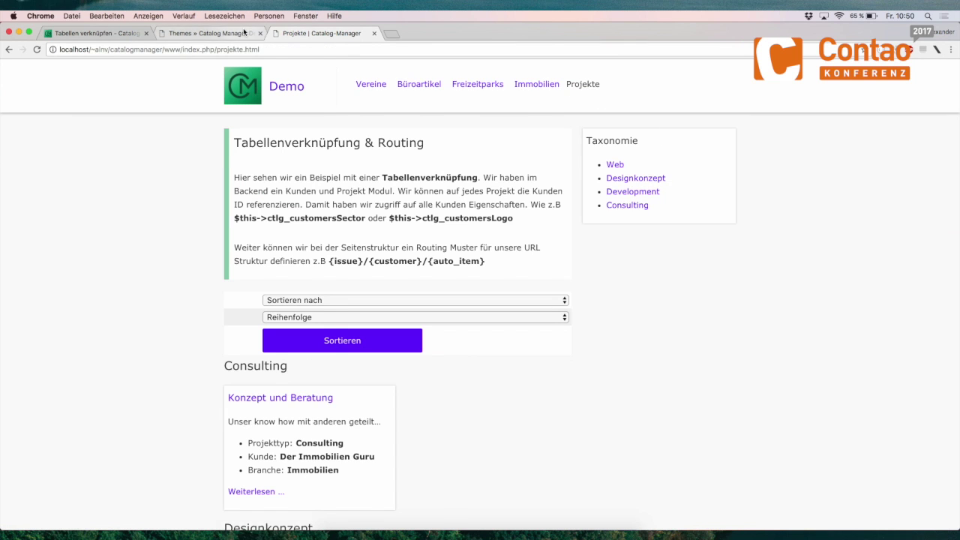
- Copy the Projekte page's web address into a new browser tab
key(ctrl+shift+Tab)
click(115, 49)
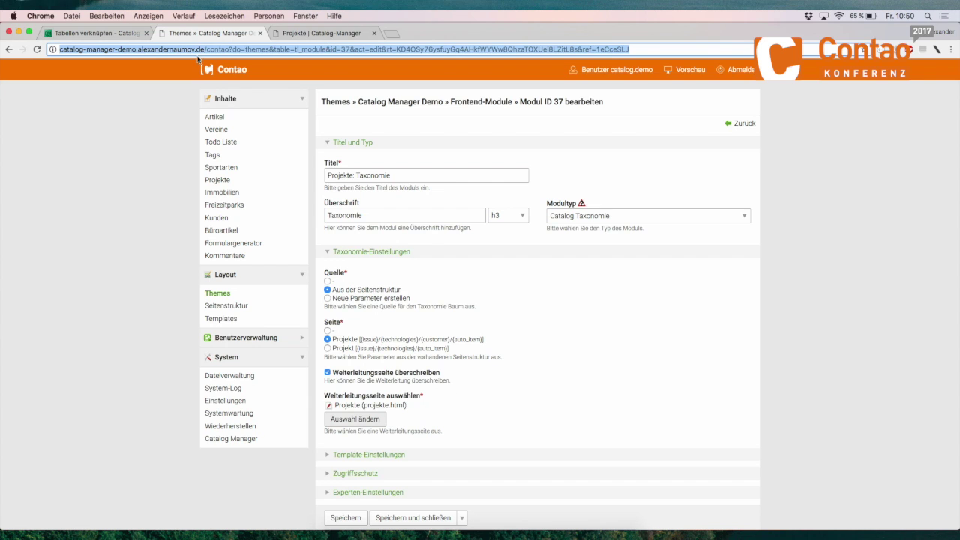
click(353, 33)
key(super+l)
key(super+c)
click(387, 33)
key(super+v)
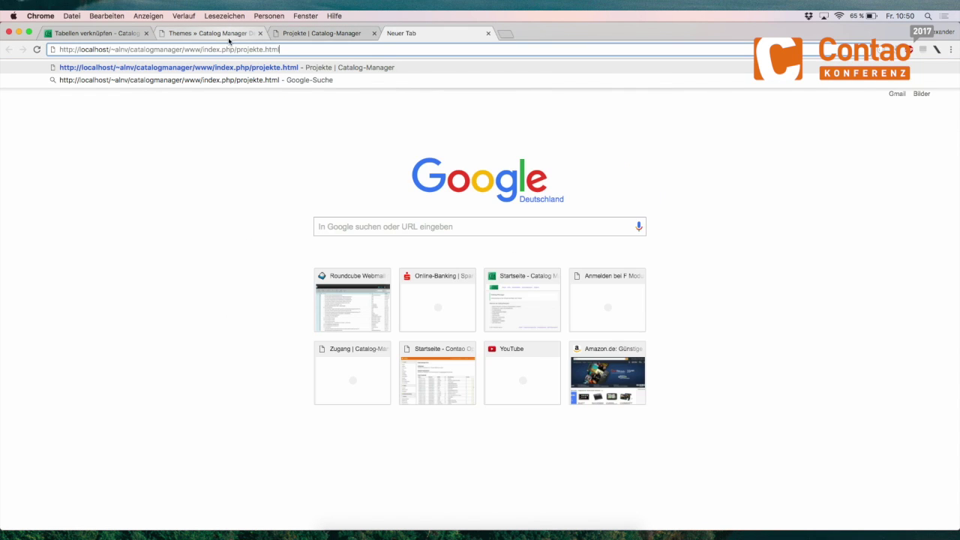
- Shorten the copied address to the local site's contao/ path and load the backend login page
drag(204, 48, 731, 50)
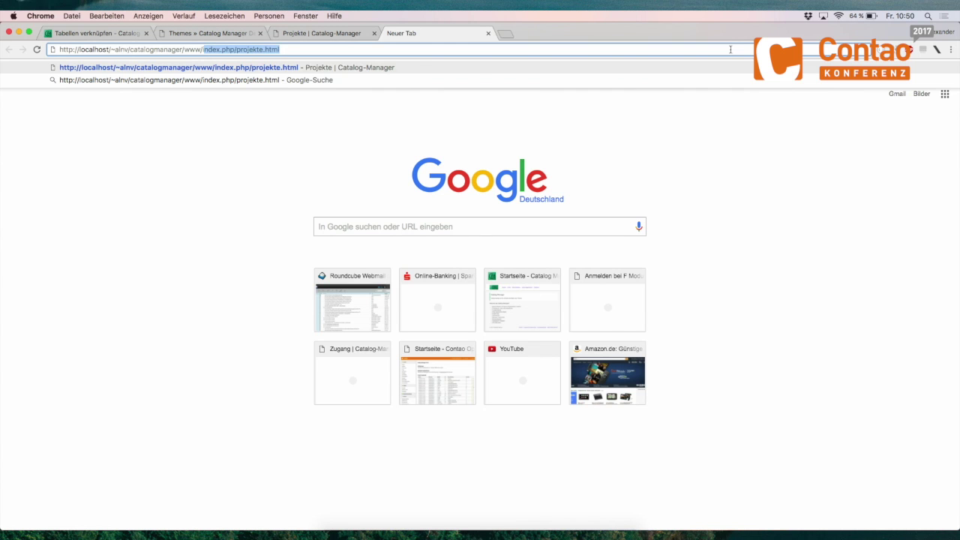
text(c)
key(Return)
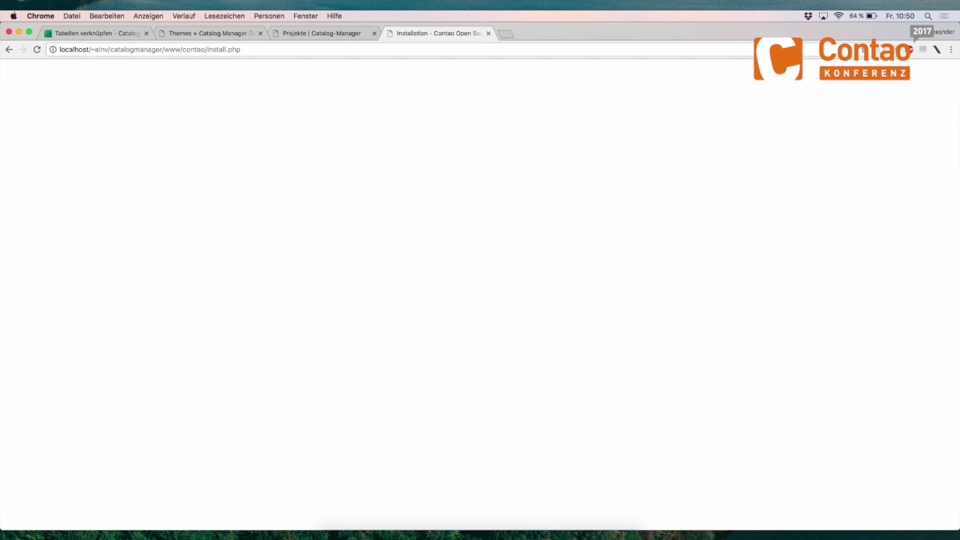
drag(205, 49, 243, 50)
key(BackSpace)
key(Return)
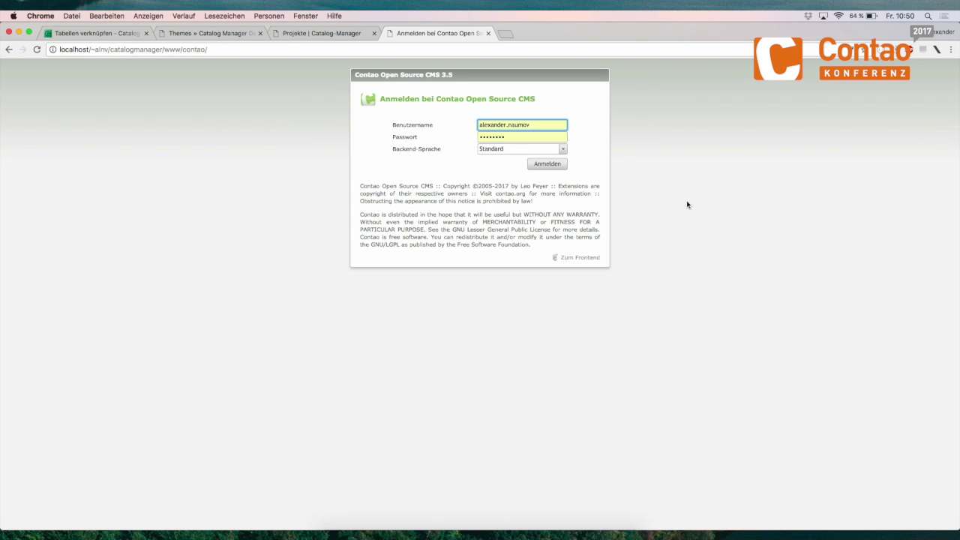
- Log in to the local backend with the user name catalog.demo and the account password
click(545, 125)
text(c)
drag(542, 124, 358, 123)
text(catalog.demo)
key(Tab)
text(d)
key(BackSpace)
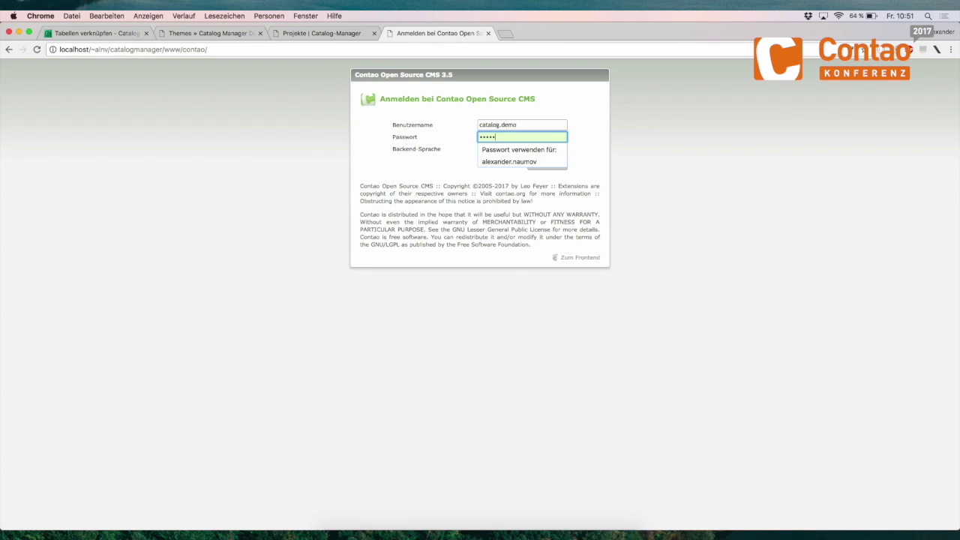
key(Return)
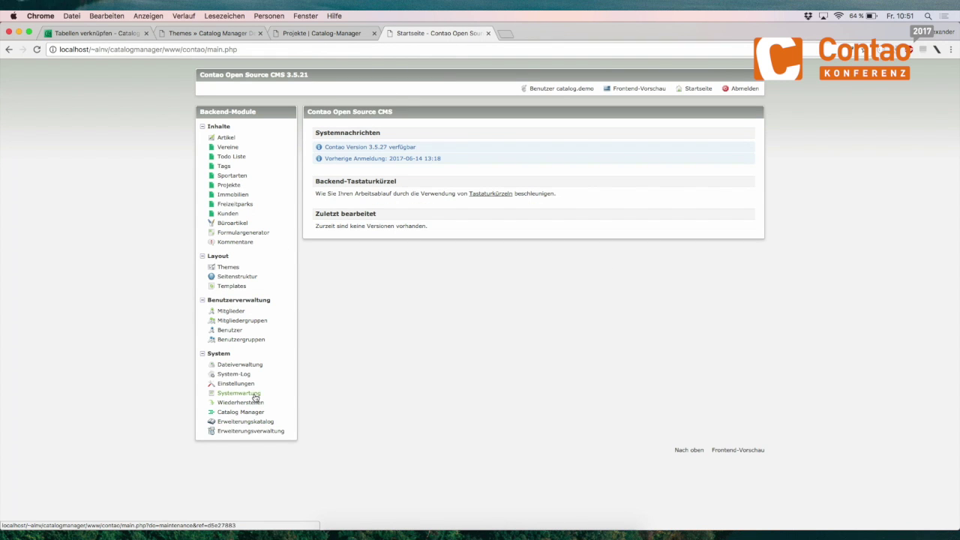
- In the page structure, enable the Kunde [customer] routing parameter for the Projekte page, place it first in the parameter order and save
click(234, 269)
click(249, 277)
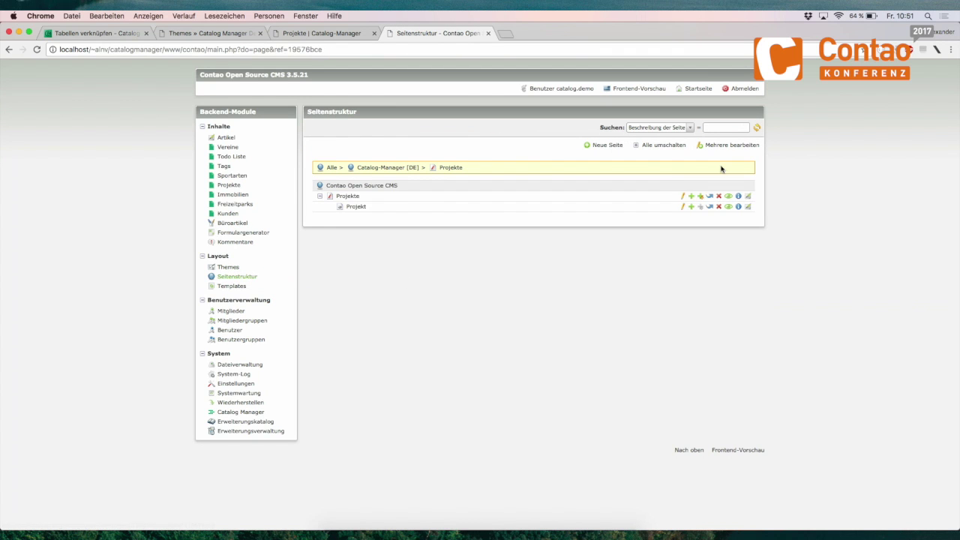
click(683, 196)
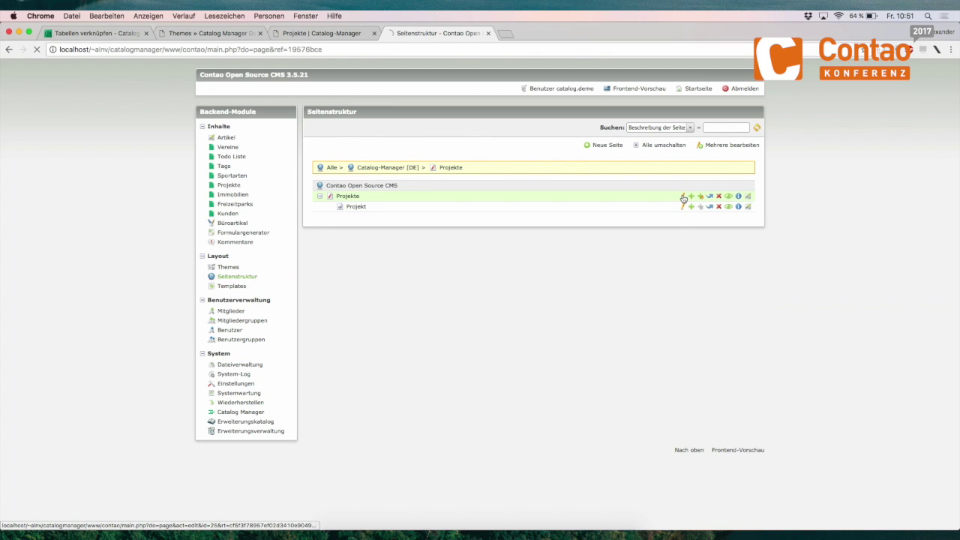
scroll(454, 263, down, 3)
click(316, 328)
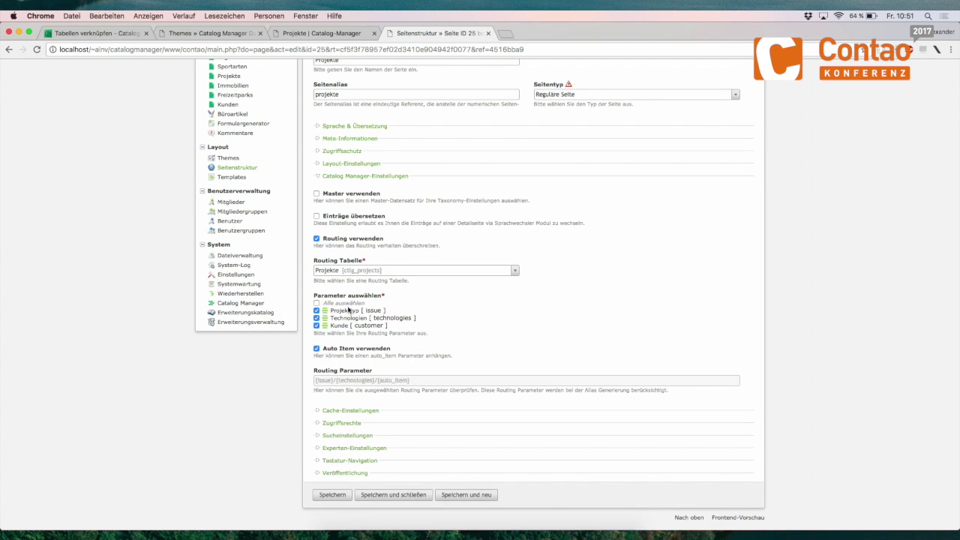
mouse_move(324, 318)
mouse_down()
mouse_move(325, 330)
mouse_move(324, 319)
mouse_up()
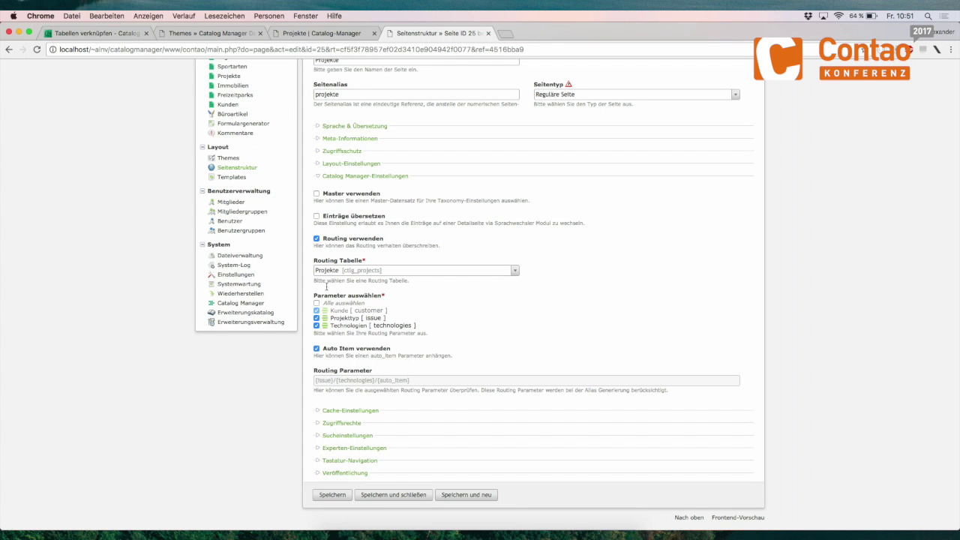
click(334, 497)
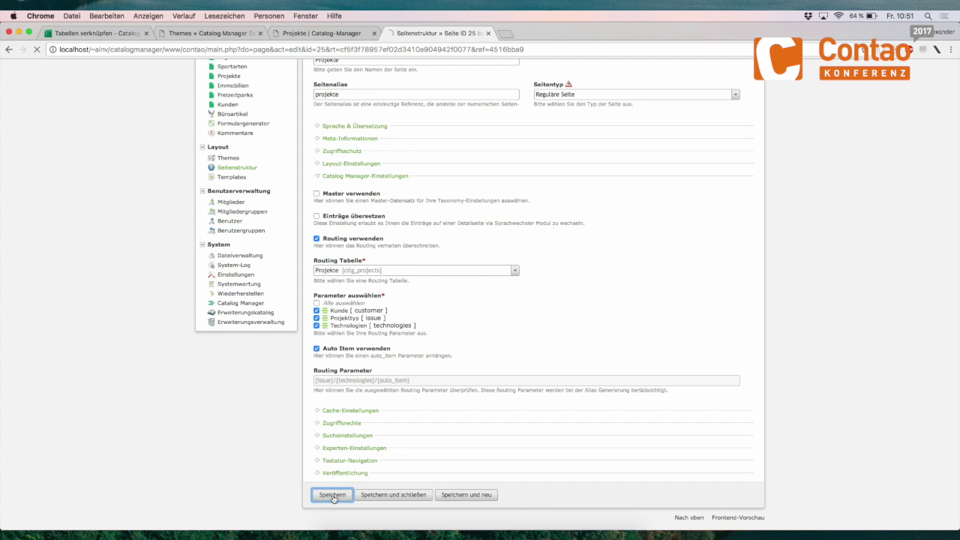
- Reload the Projekte page and browse the taxonomy through Friseur Salon Alibaba, Web and PHP, and Rita Designstudio
click(321, 34)
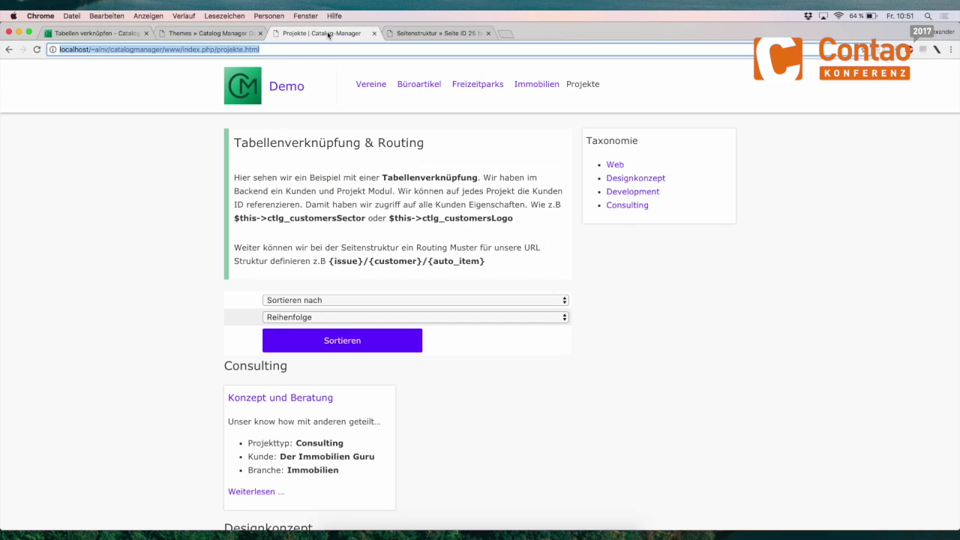
key(Return)
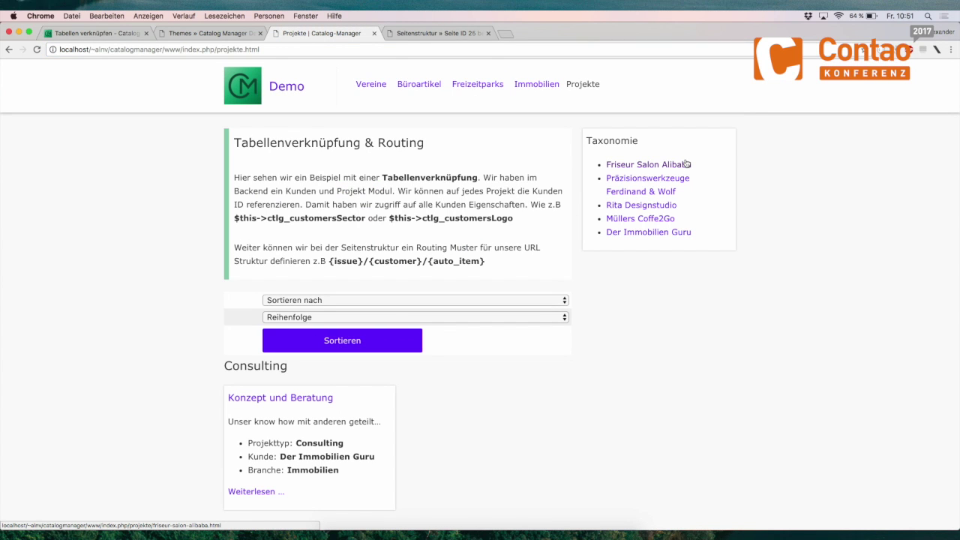
click(660, 165)
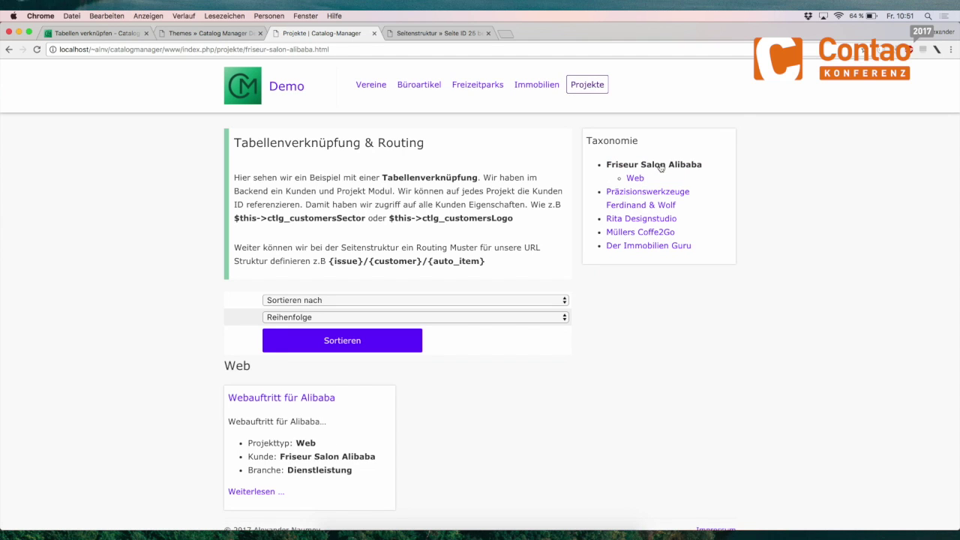
click(636, 178)
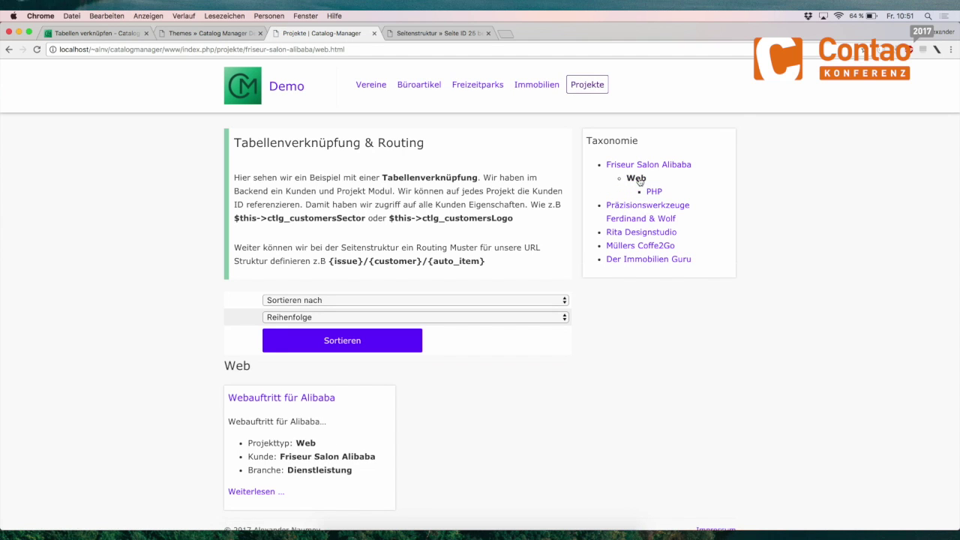
click(654, 192)
click(657, 233)
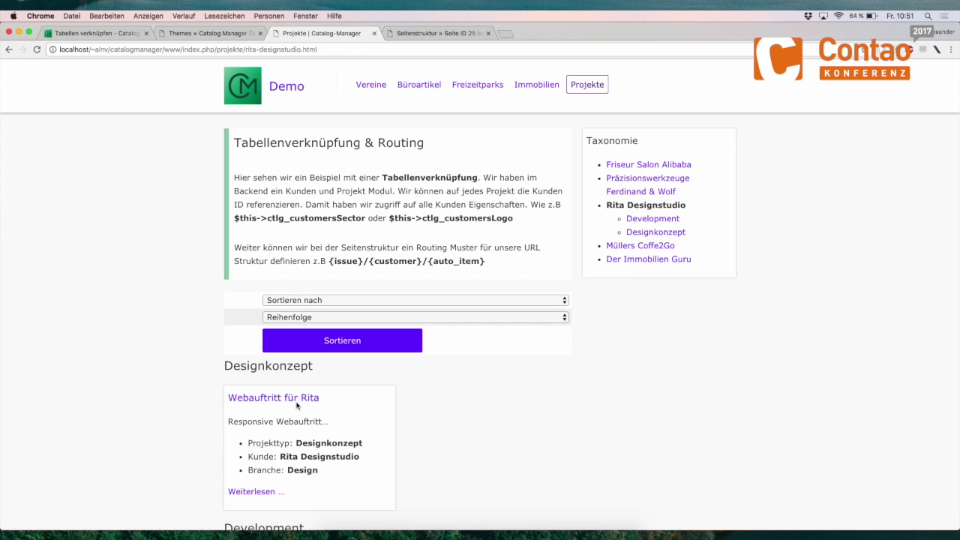
- Open the Projekt subpage's settings from the page structure and enable its Kunde [customer] routing parameter
click(426, 35)
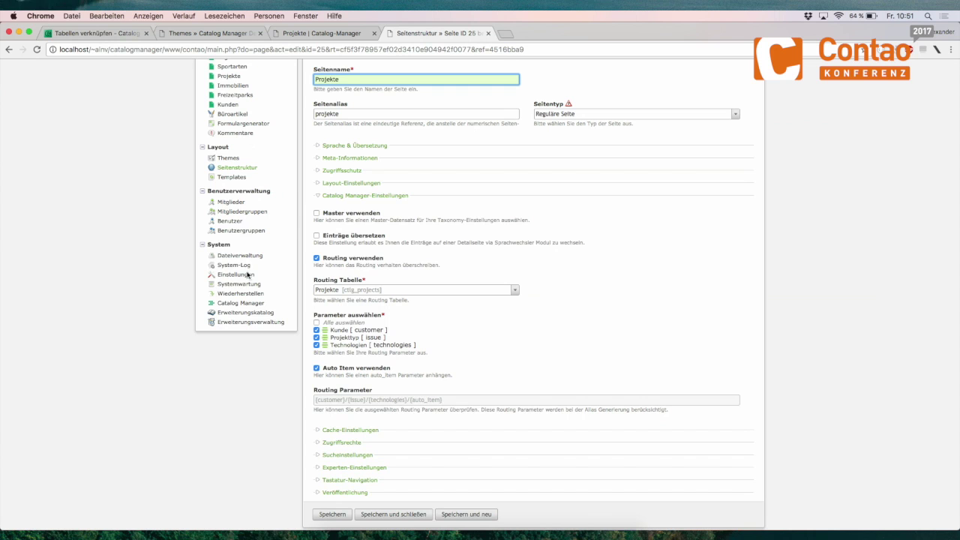
click(237, 169)
click(683, 207)
scroll(420, 323, down, 2)
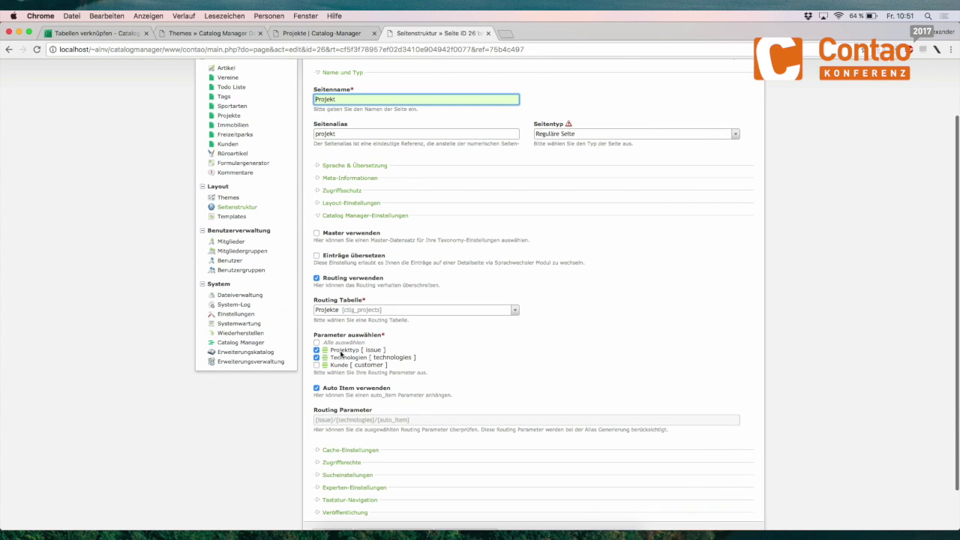
click(317, 365)
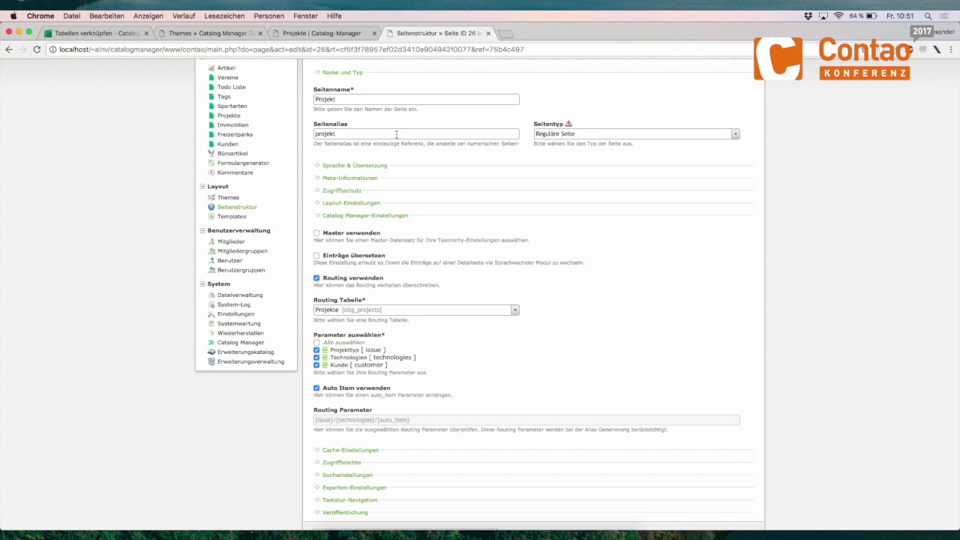
- Open the Webauftritt für Rita project from the Rita Designstudio list and check its web address
click(325, 49)
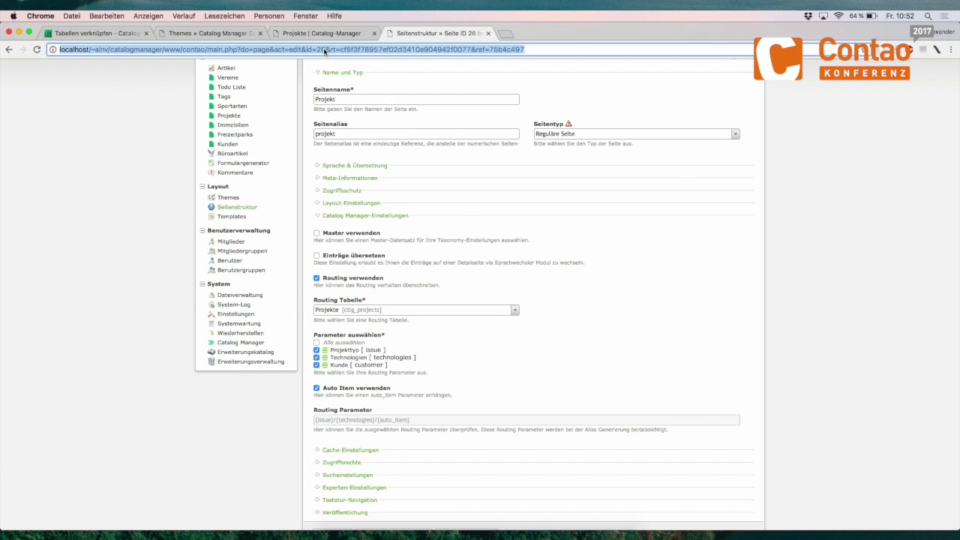
click(335, 34)
click(276, 399)
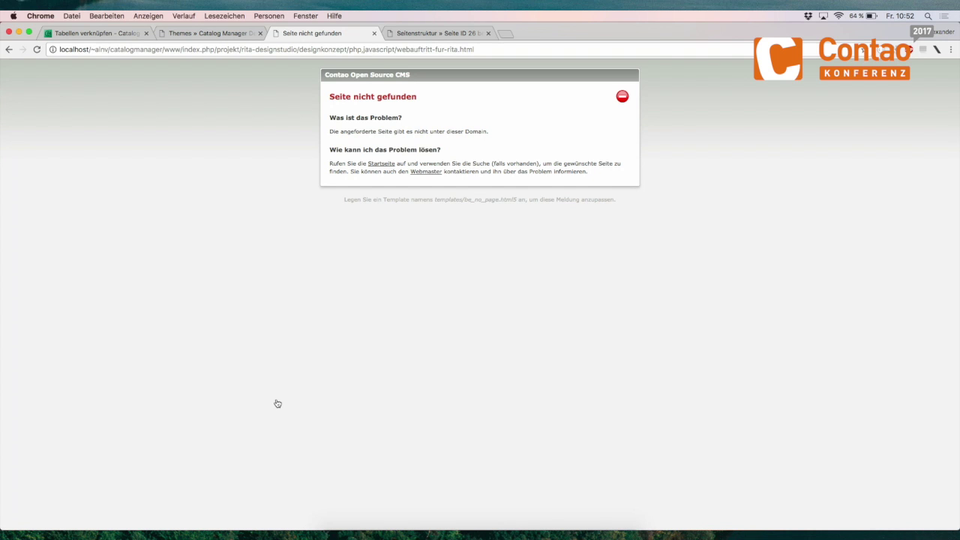
click(430, 48)
- Move Kunde [customer] to the top of the Projekt page's routing parameters, then save and close the page settings
click(446, 33)
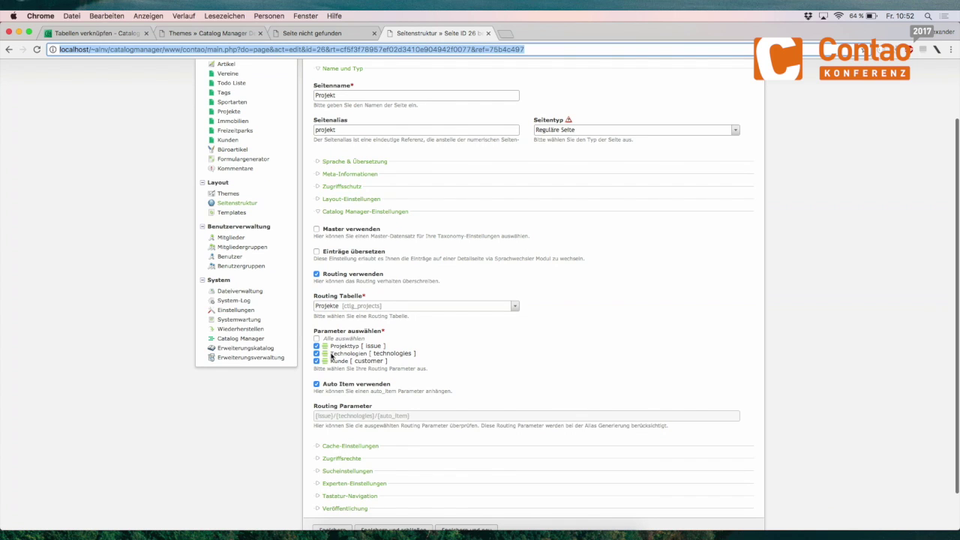
drag(324, 353, 323, 346)
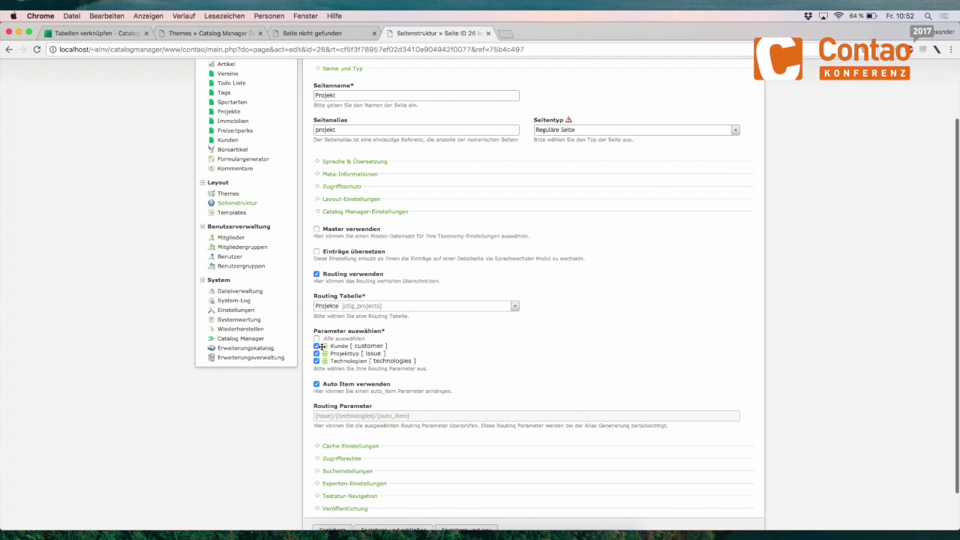
scroll(323, 357, down, 3)
click(396, 486)
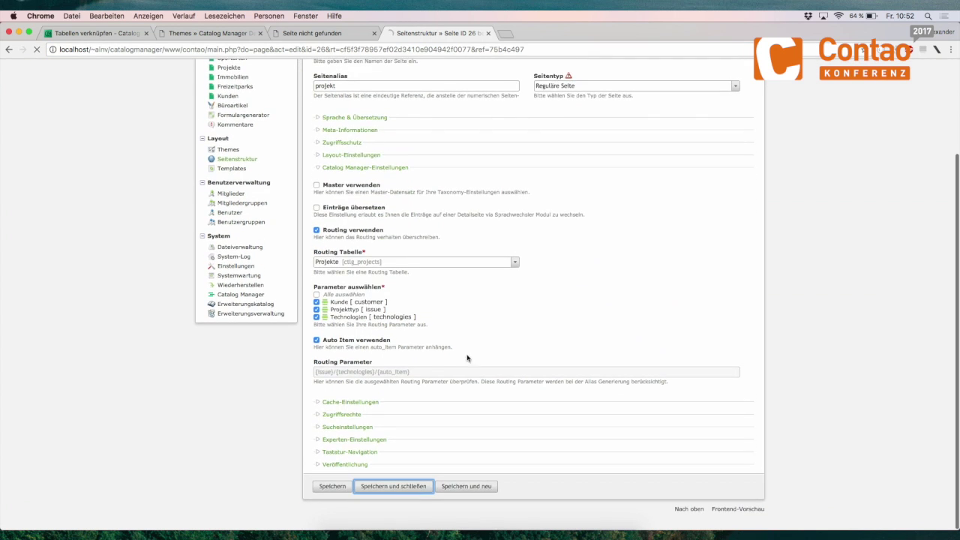
- Return to the Rita Designstudio list, reopen the Webauftritt für Rita project and examine the technologies part of its web address
click(311, 33)
click(9, 49)
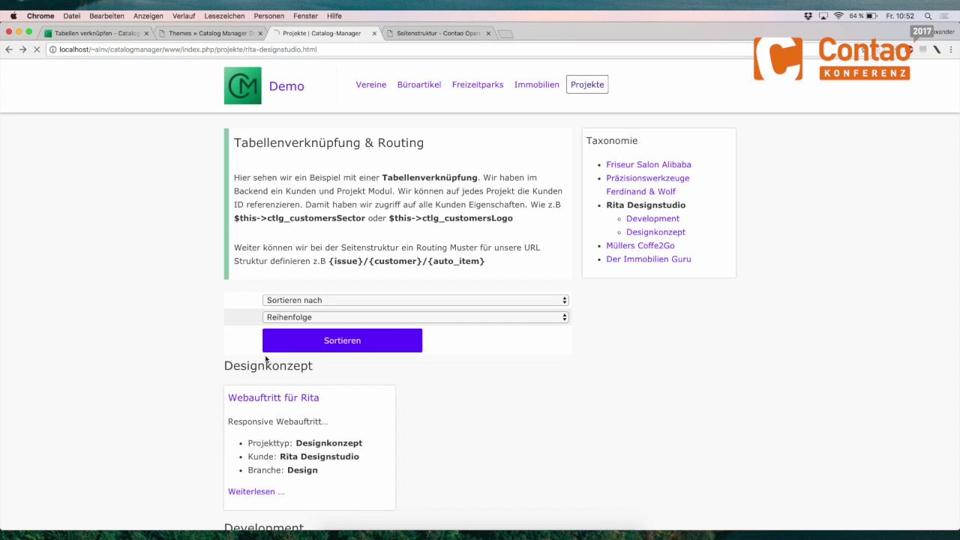
click(283, 405)
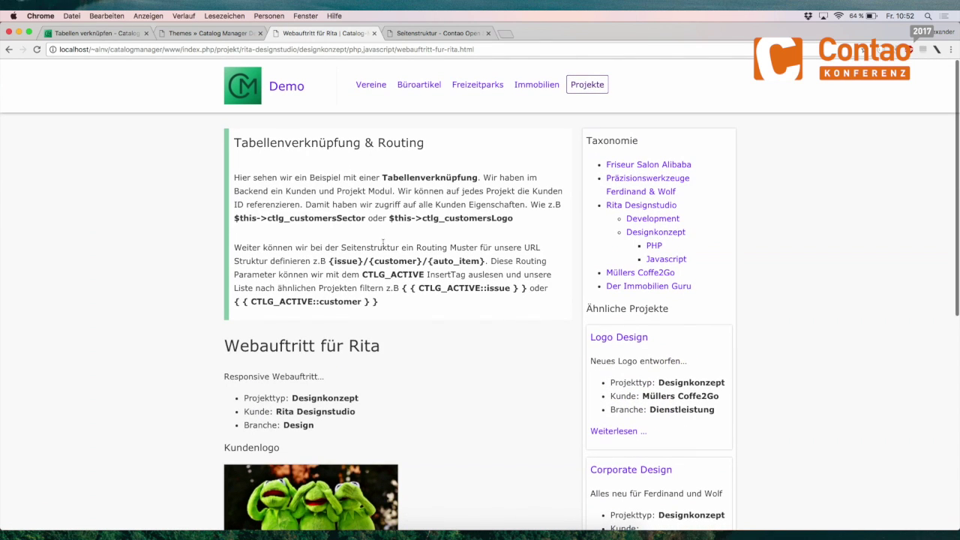
click(356, 50)
drag(356, 50, 623, 38)
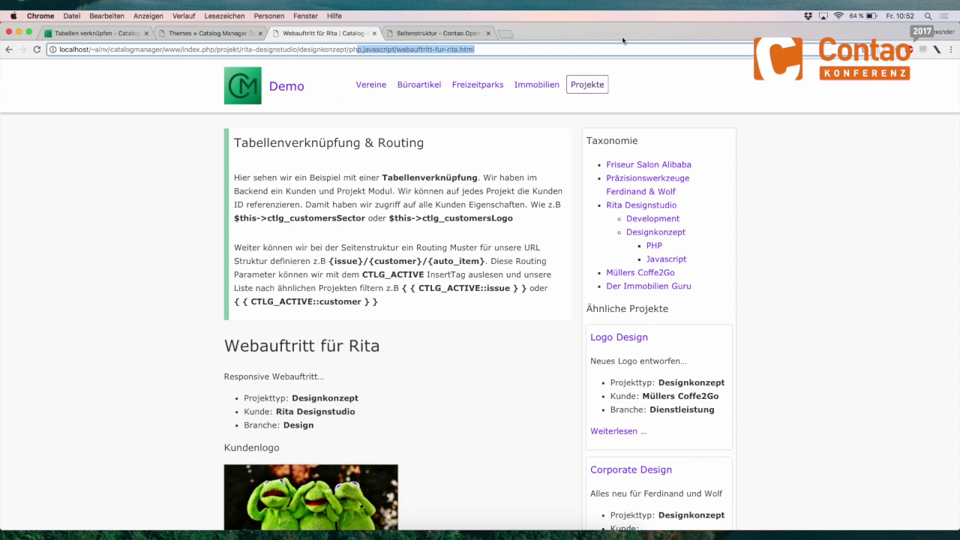
- Examine the similar projects and comment form on the Webauftritt für Rita page, and the javascript part of its web address
scroll(626, 143, down, 5)
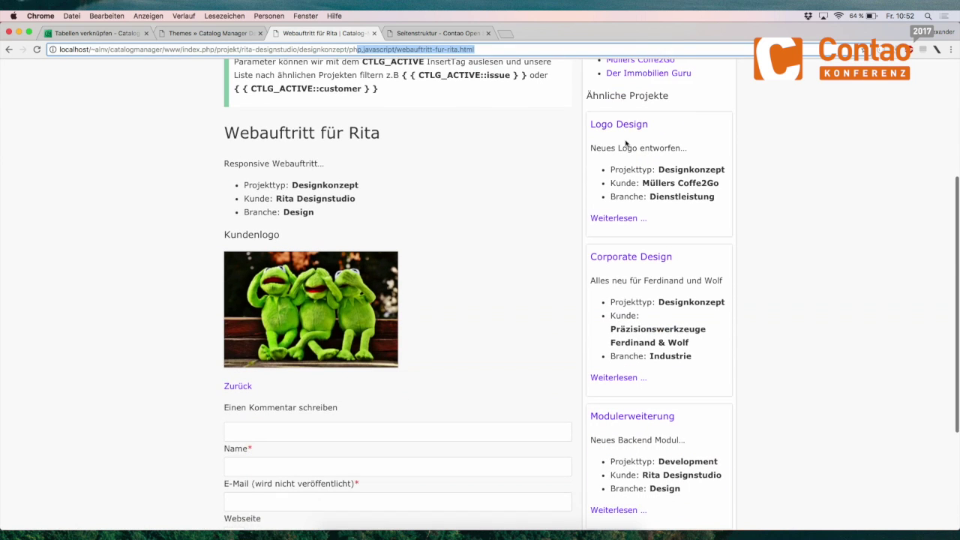
scroll(626, 142, down, 4)
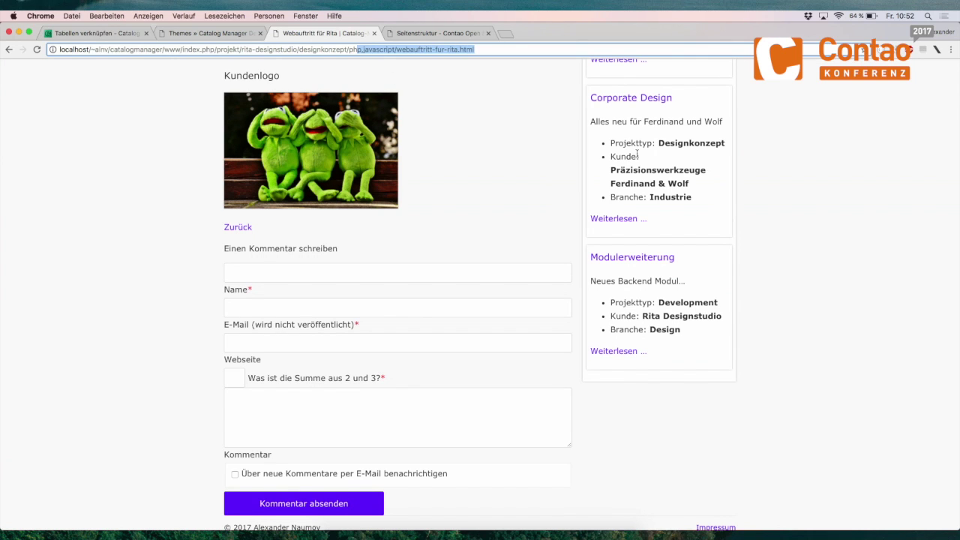
double_click(373, 49)
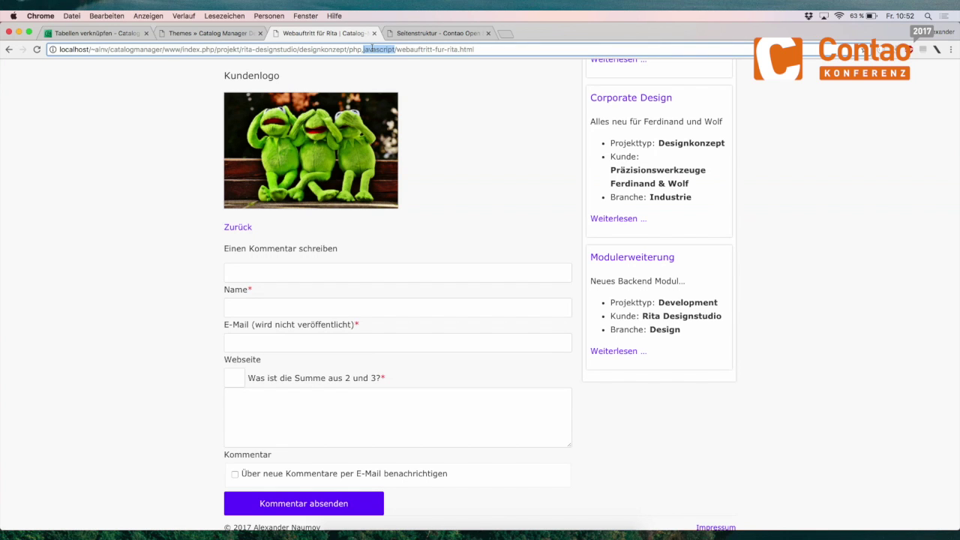
scroll(215, 328, up, 10)
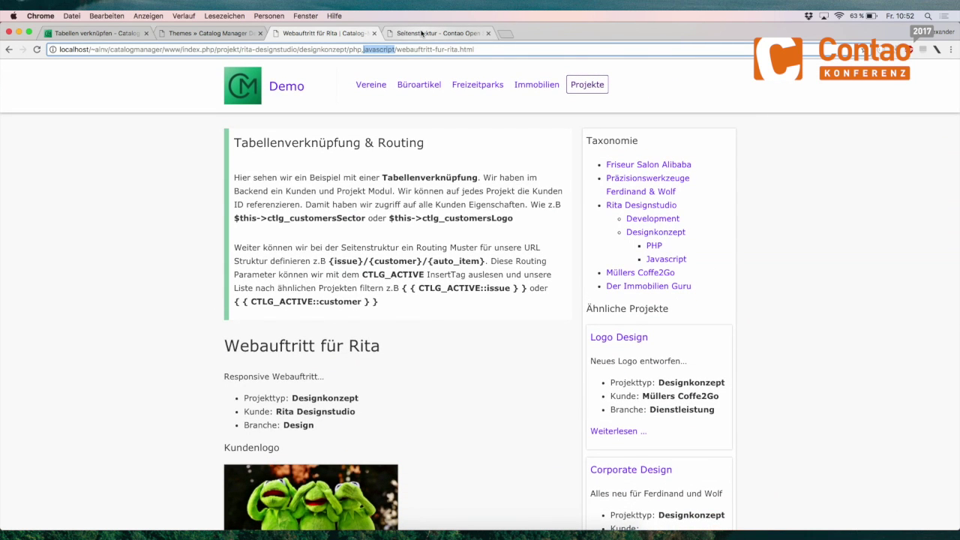
- Open the Rita Designstudio record from the backend's Kunden module and examine its logo, alternative text and sector fields
click(423, 34)
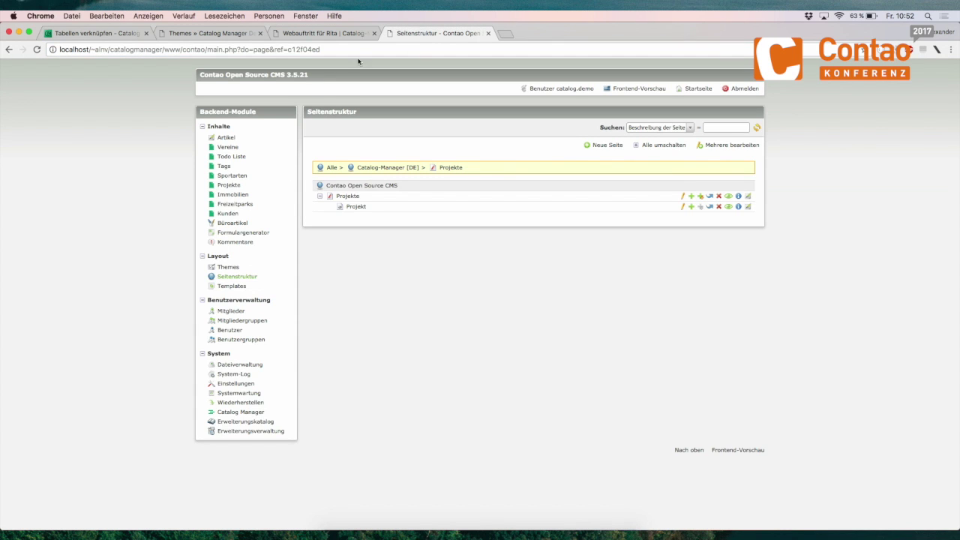
click(337, 30)
scroll(330, 390, down, 5)
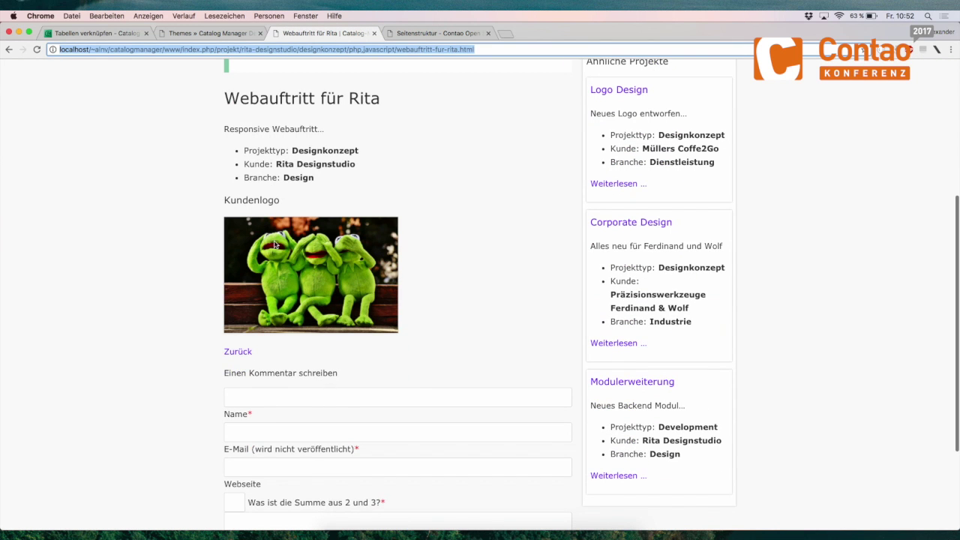
click(425, 33)
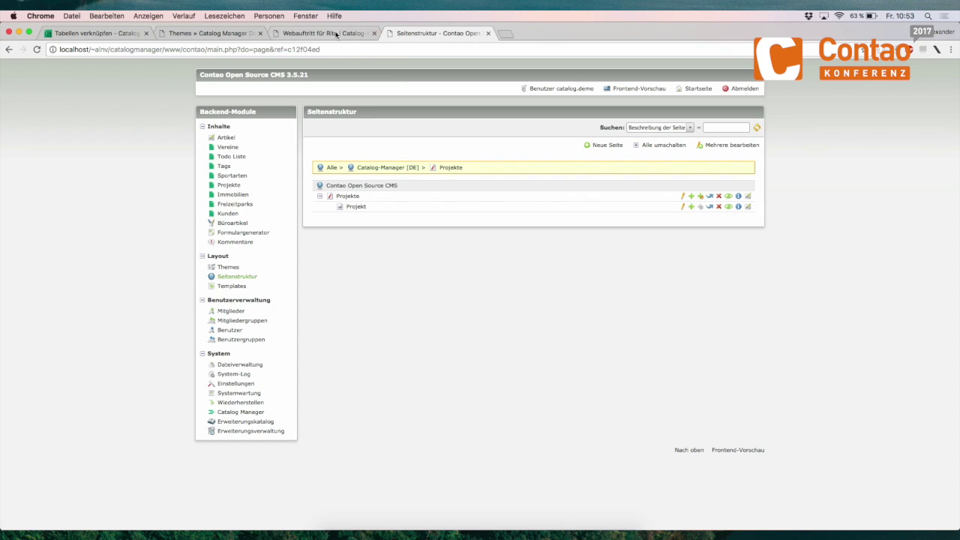
click(338, 35)
click(421, 34)
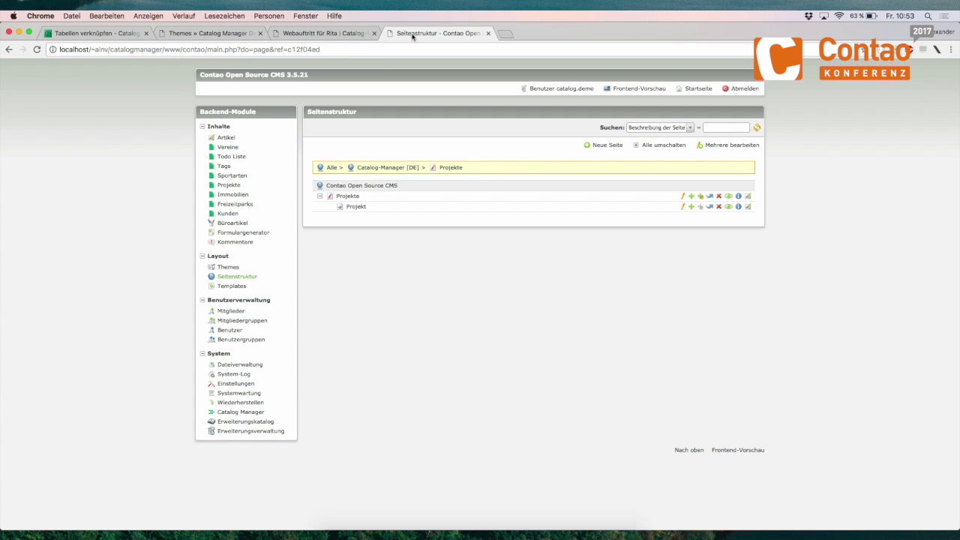
click(233, 214)
click(711, 195)
scroll(711, 198, down, 3)
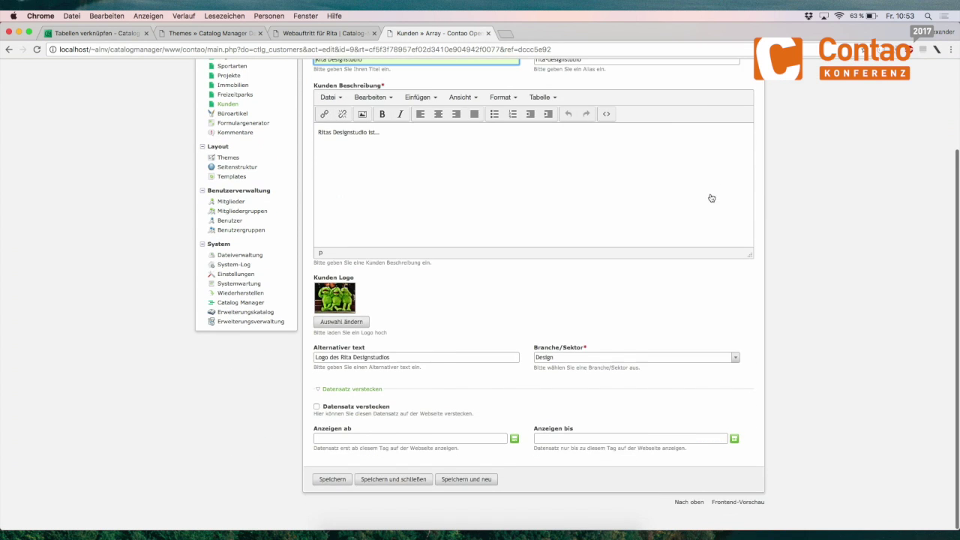
scroll(324, 377, up, 3)
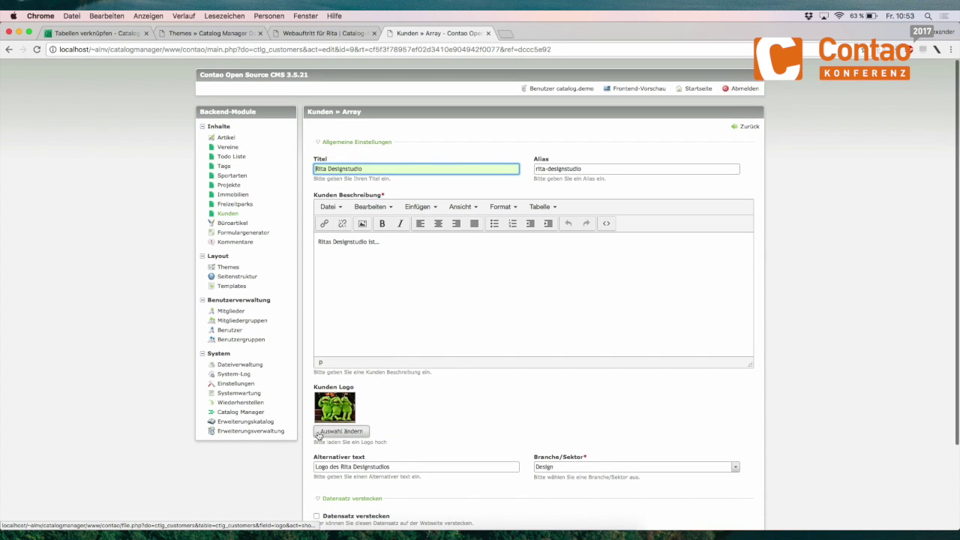
- Return to the Webauftritt für Rita project page and examine the customer details and Kundenlogo shown there
click(304, 33)
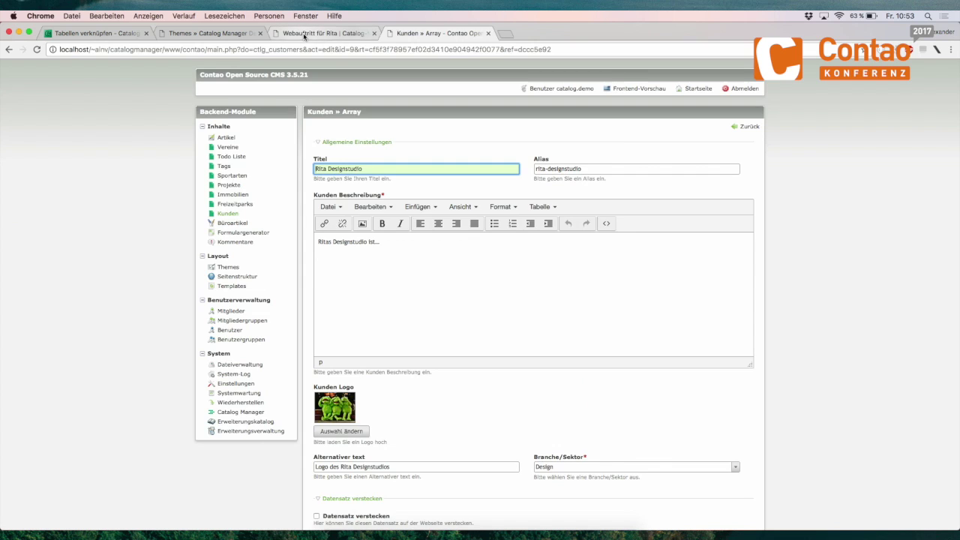
scroll(395, 208, up, 4)
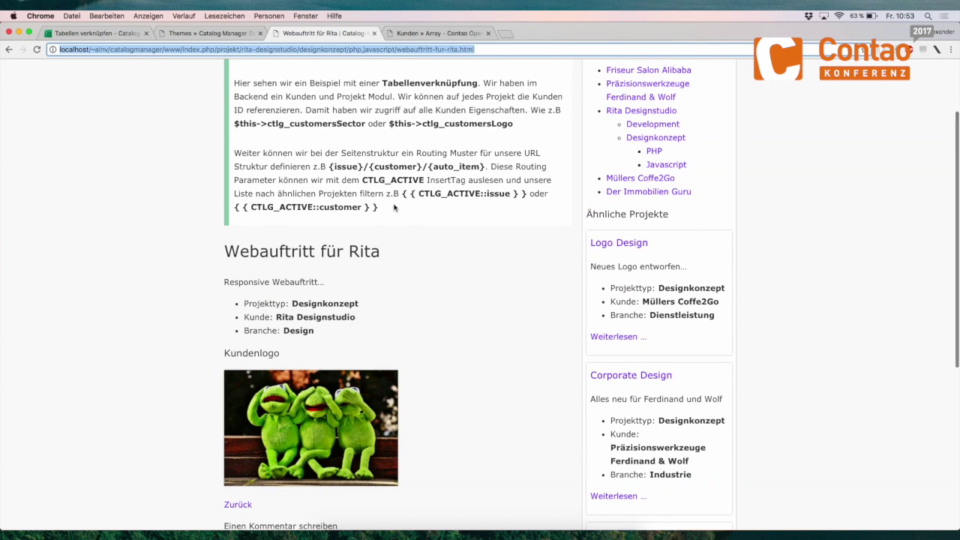
scroll(375, 308, down, 2)
scroll(374, 313, down, 1)
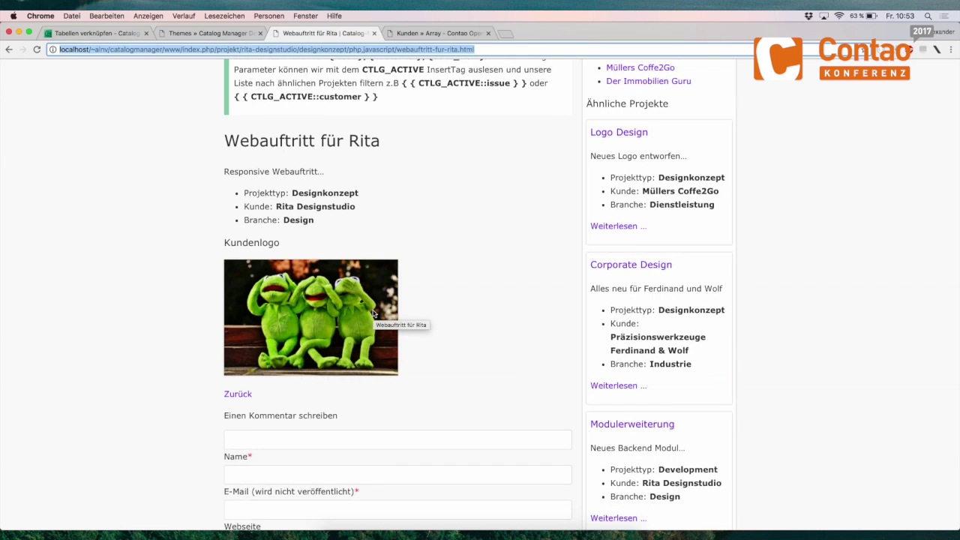
scroll(374, 314, down, 1)
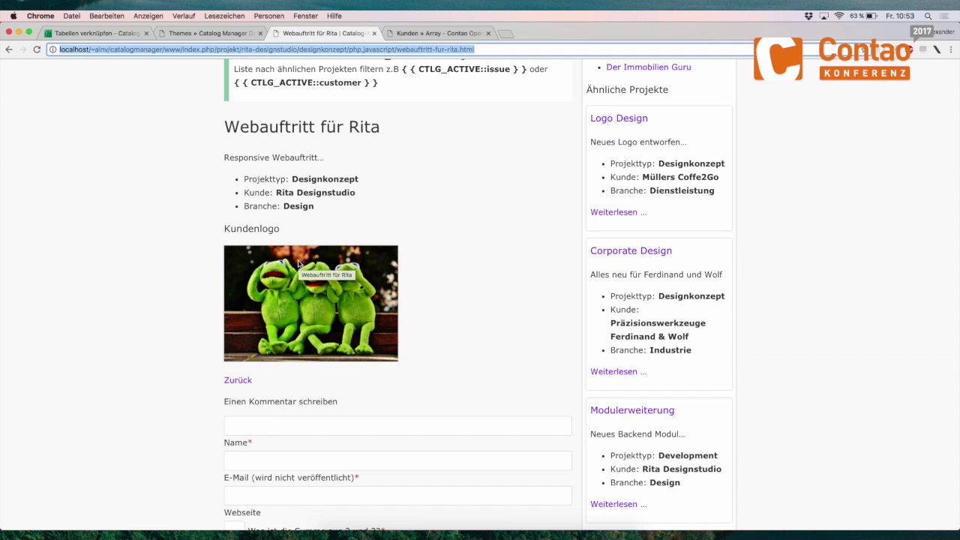
scroll(298, 263, up, 5)
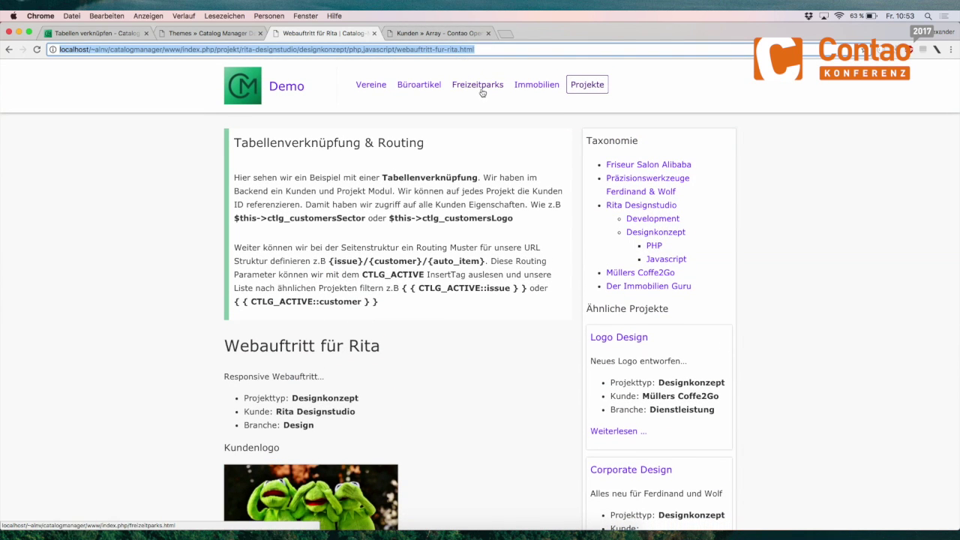
- Look over the Tabellen verknüpfen documentation page from its beginning
click(219, 34)
click(100, 34)
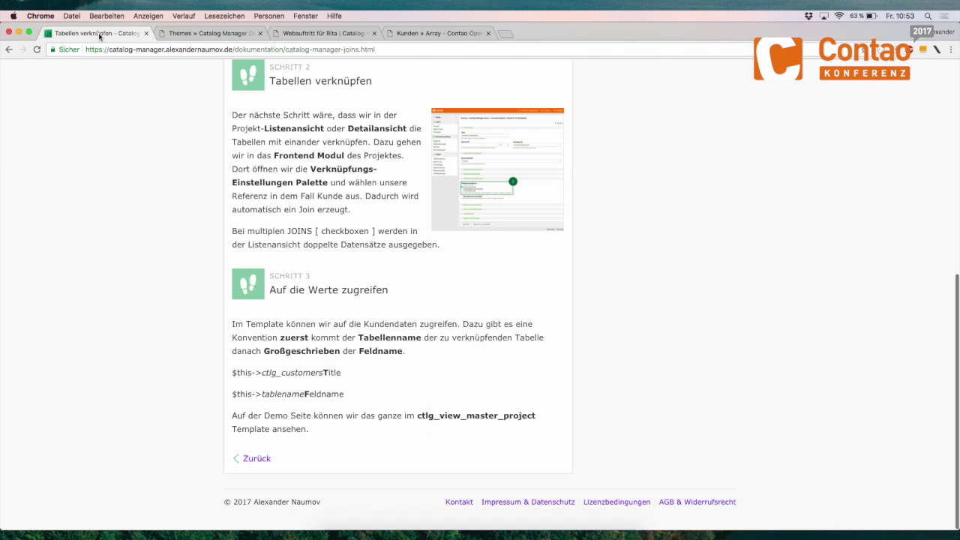
scroll(338, 180, up, 8)
scroll(337, 177, down, 2)
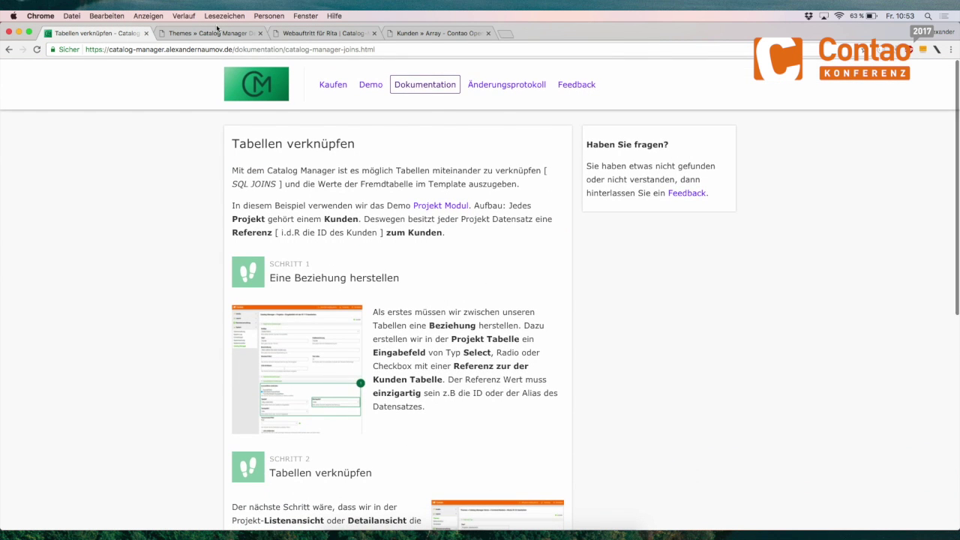
- Copy the base address of the online Catalog Manager demo from its backend page and open an empty browser tab
click(212, 33)
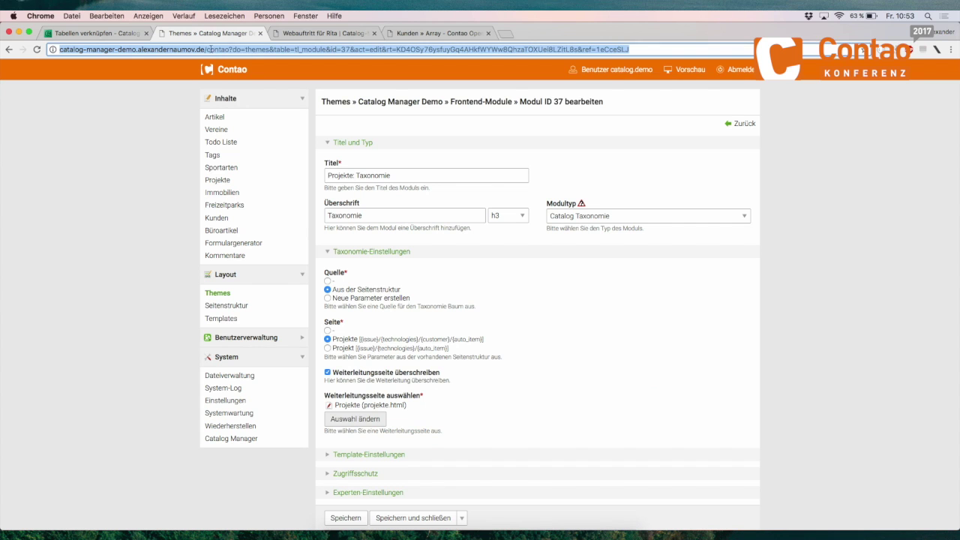
click(210, 49)
drag(209, 49, 58, 49)
key(super+c)
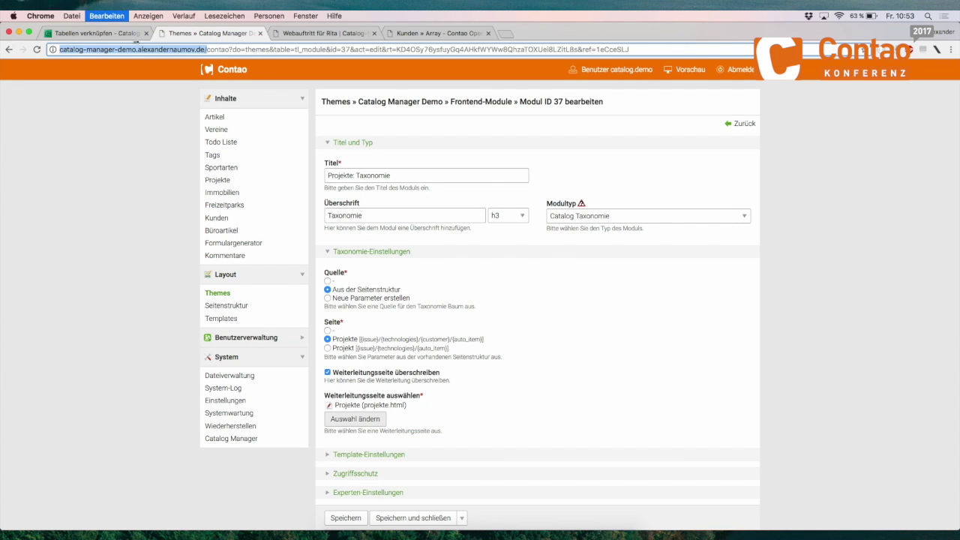
click(506, 33)
- View the Büroartikel page on the local demo site, then return to the online demo's backend
click(424, 34)
click(300, 34)
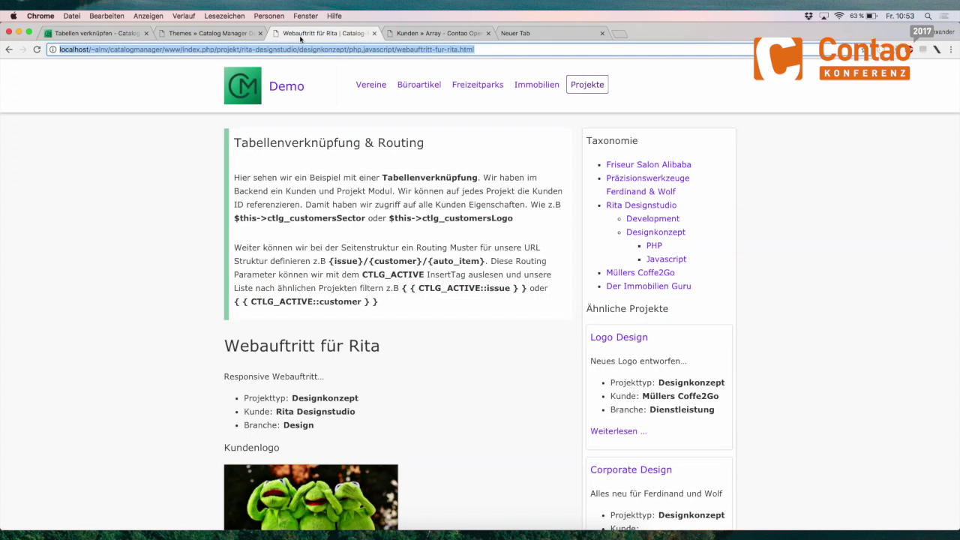
click(415, 93)
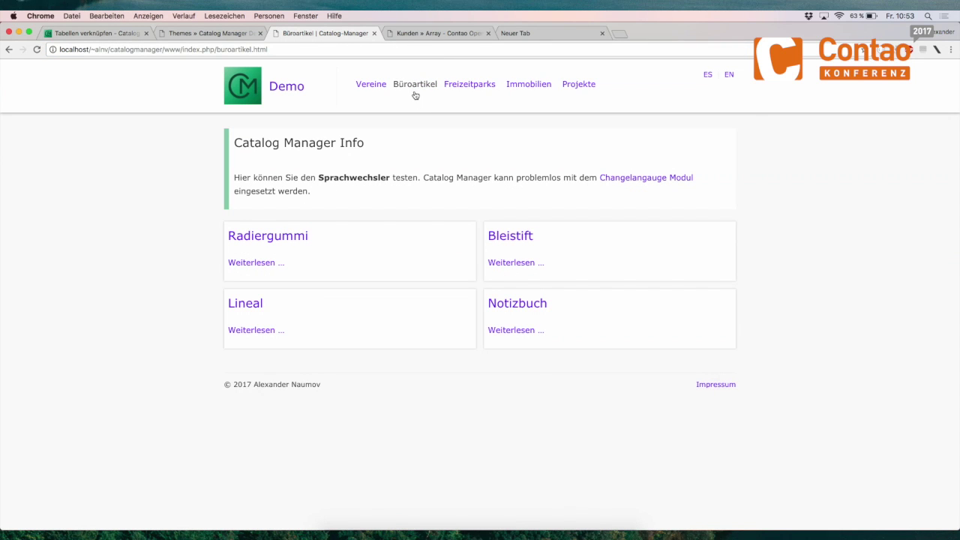
click(523, 33)
click(192, 35)
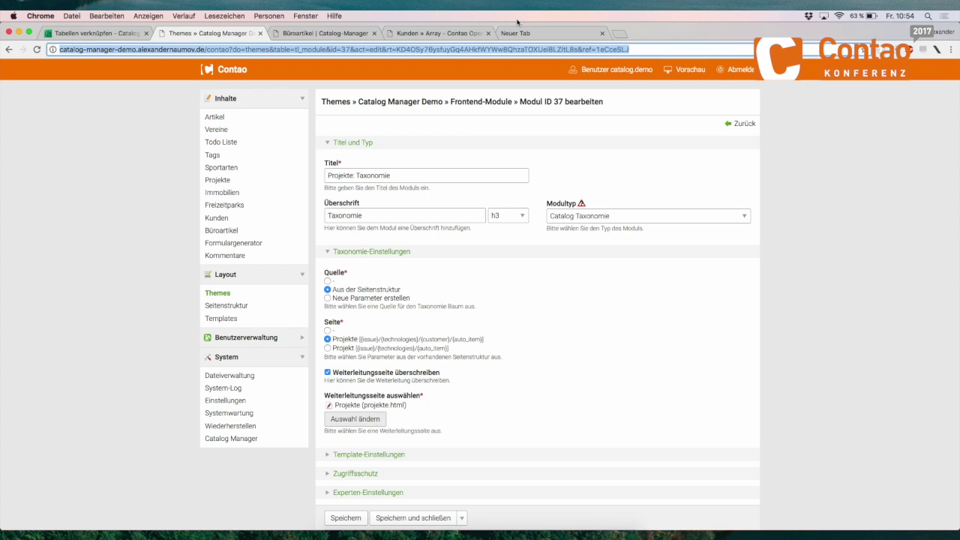
- Open the source code of ctlg_view_teaser_projects.html5 from the backend's template list
click(222, 319)
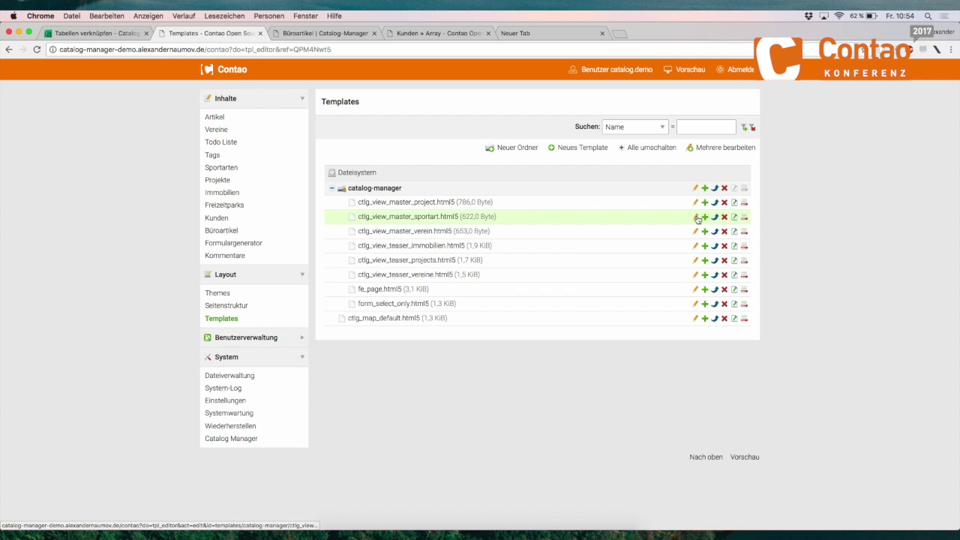
click(694, 263)
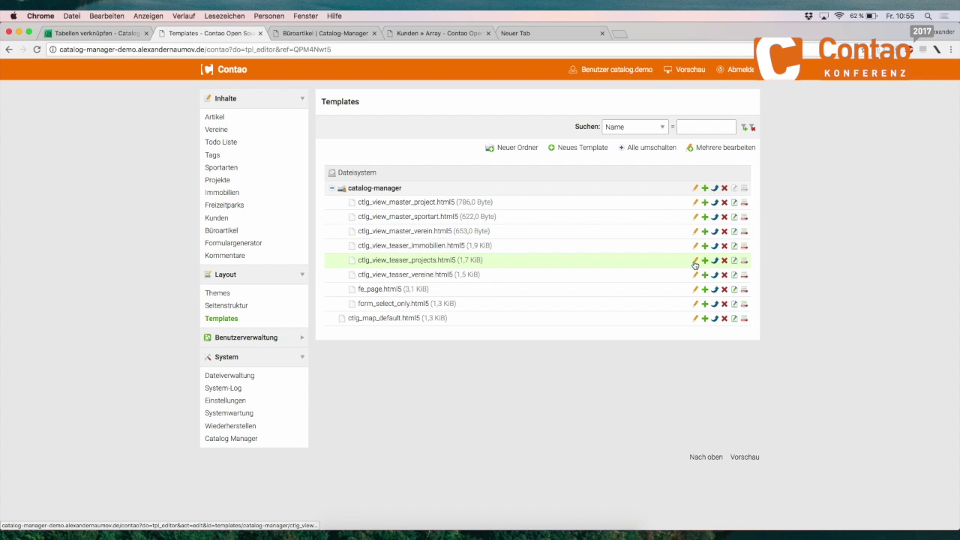
click(751, 123)
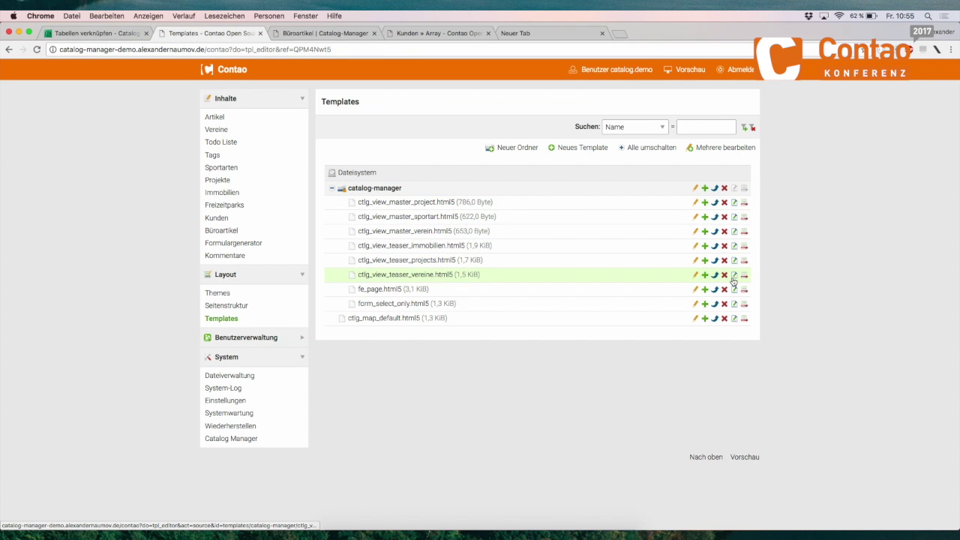
click(735, 263)
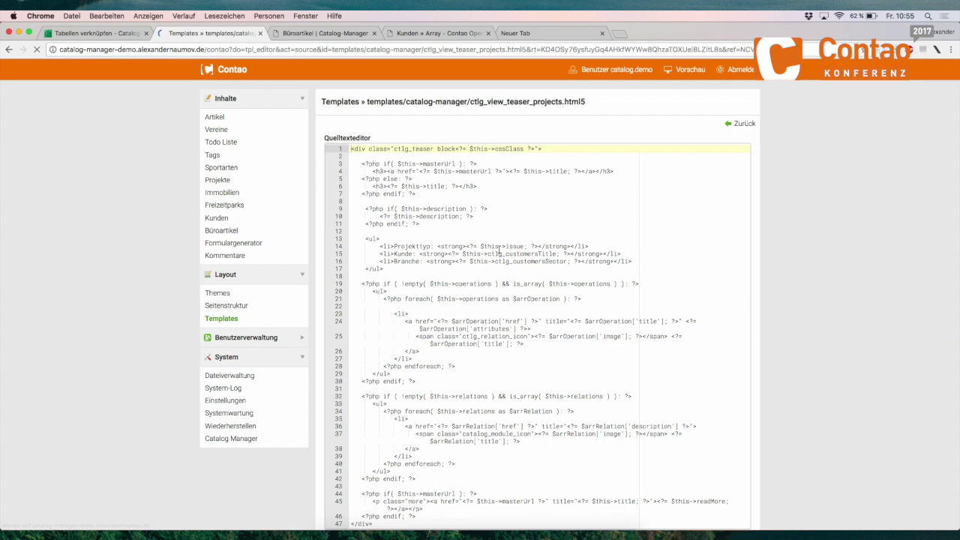
- Examine the ctlg_customersTitle and ctlg_customersSector outputs in the template's source, then go back to the template list
scroll(499, 250, down, 2)
scroll(499, 250, up, 2)
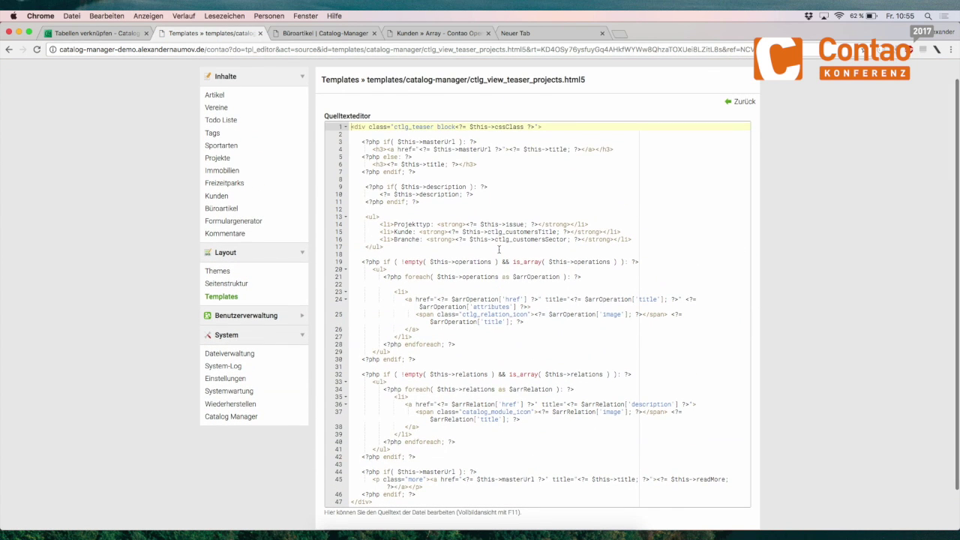
drag(448, 232, 563, 232)
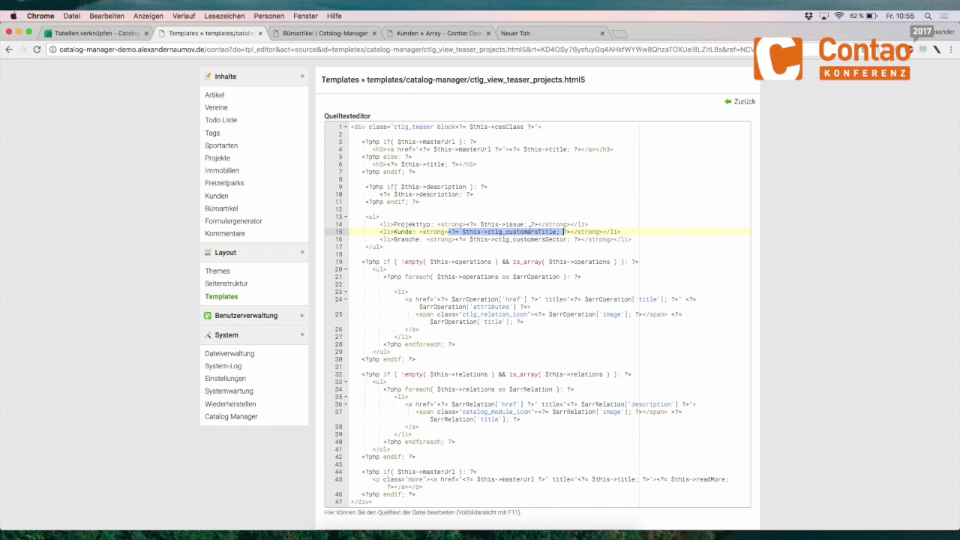
double_click(529, 230)
double_click(550, 240)
scroll(445, 258, down, 2)
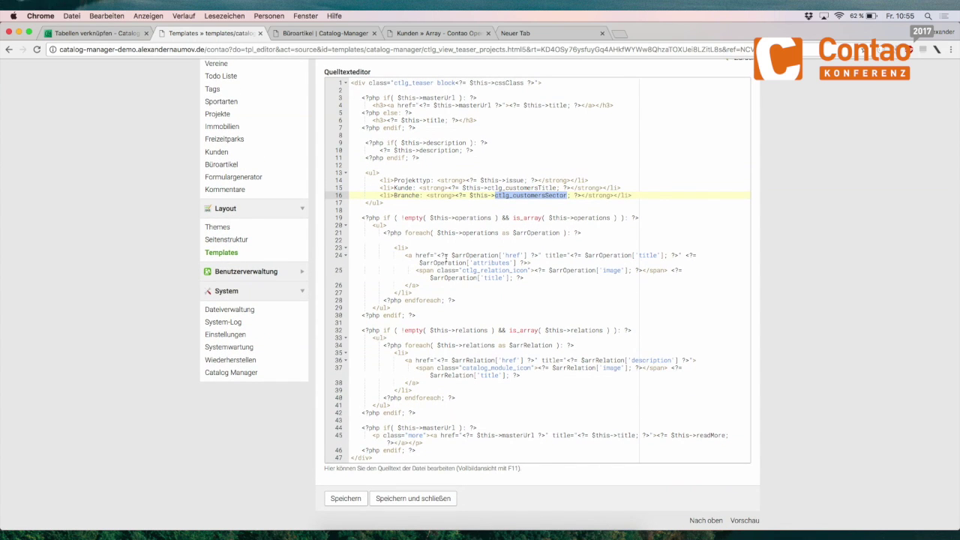
scroll(445, 258, up, 3)
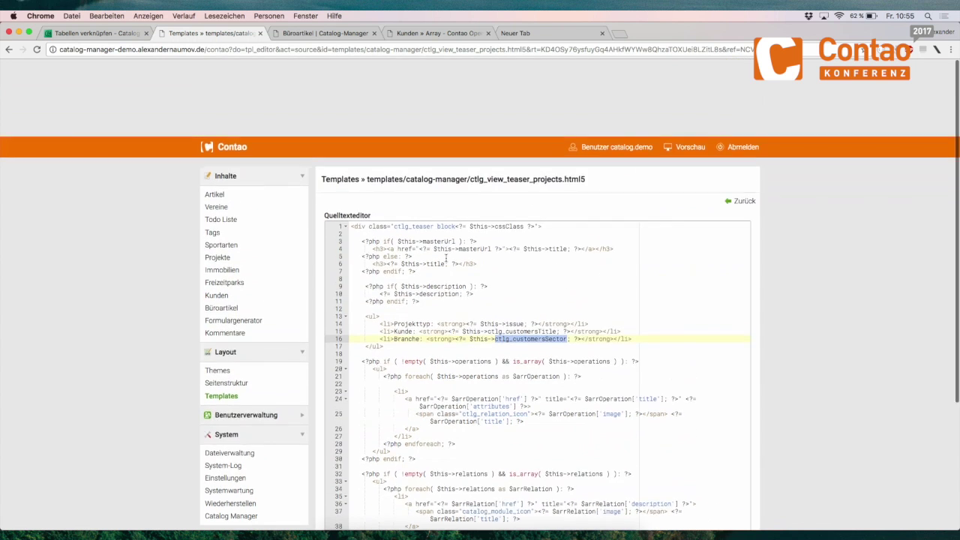
click(743, 124)
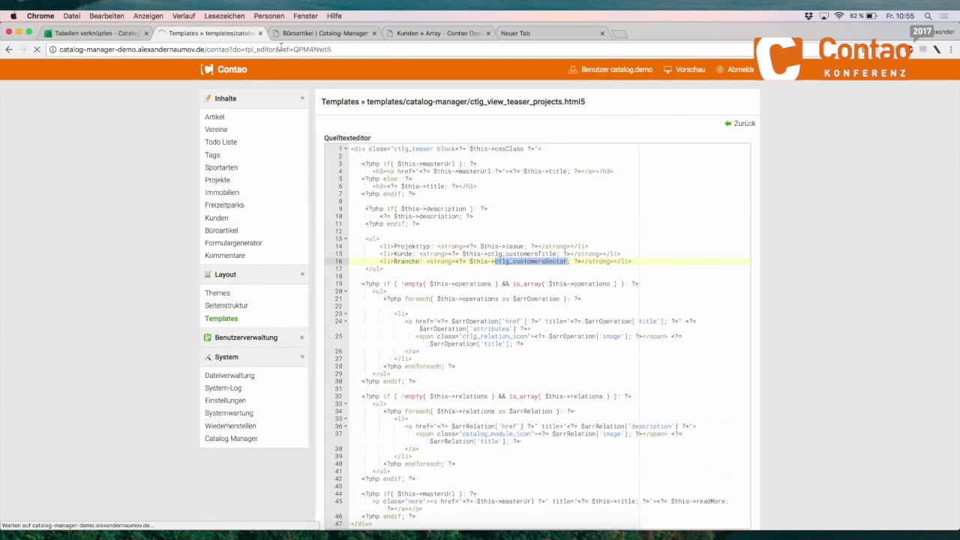
- Load the online demo's base address in the empty tab and open the Radiergummi item from its Büroartikel page
drag(206, 50, 3, 49)
key(super+c)
click(557, 33)
key(super+v)
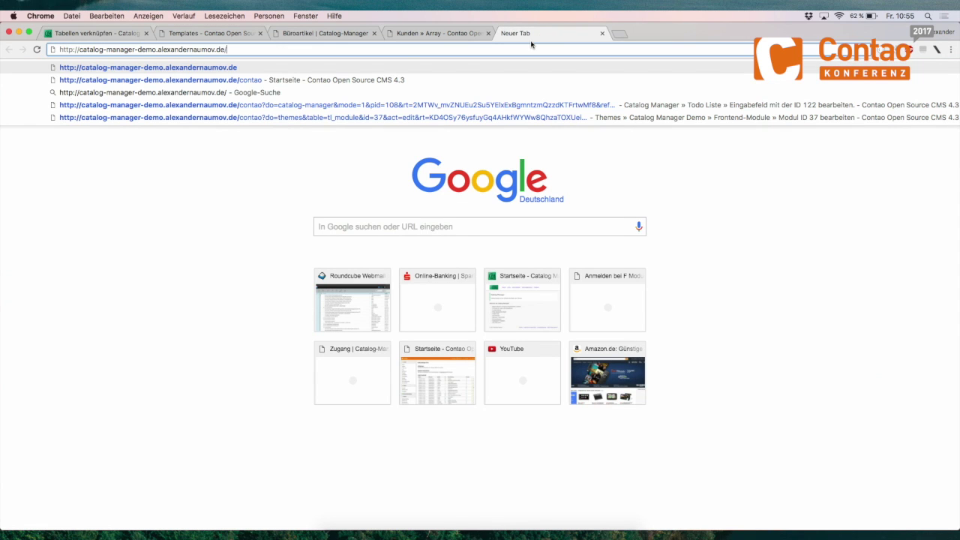
key(Return)
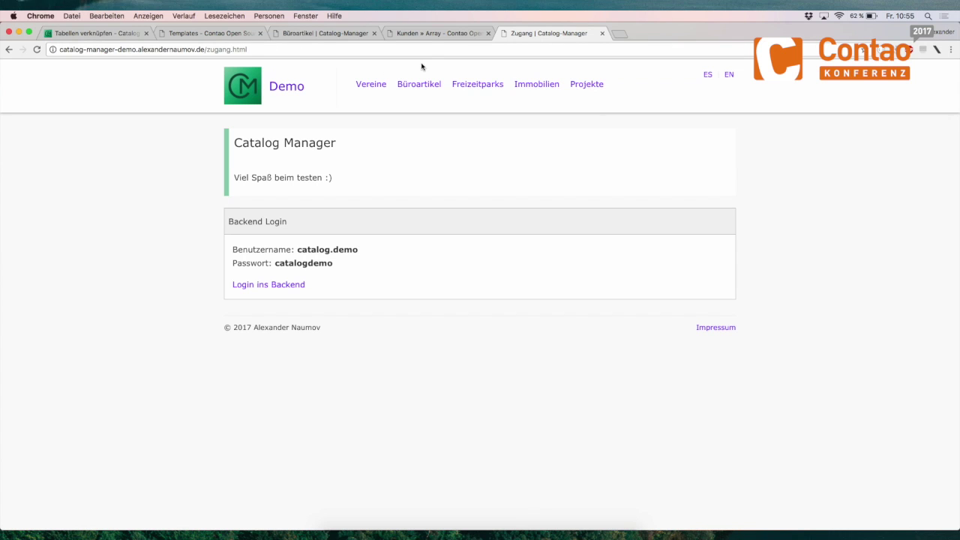
click(427, 83)
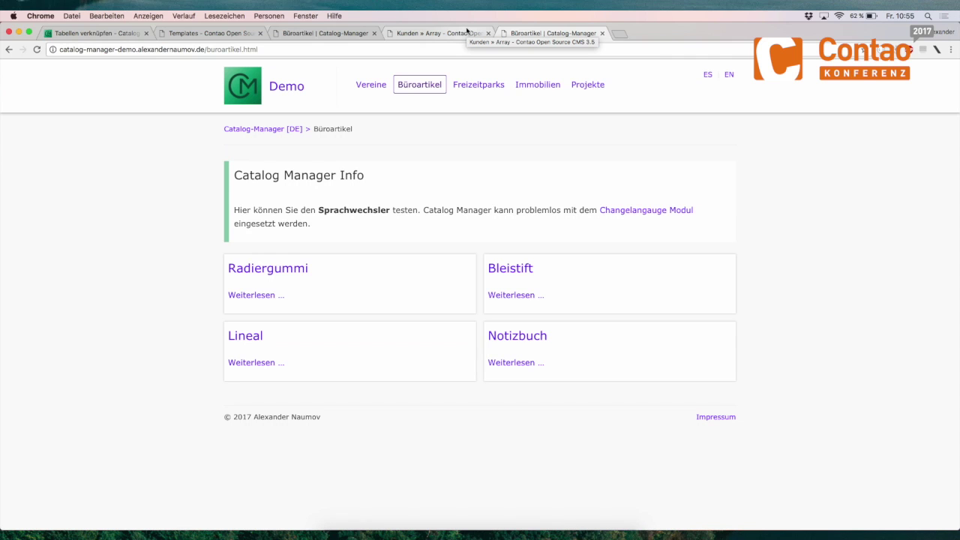
click(277, 275)
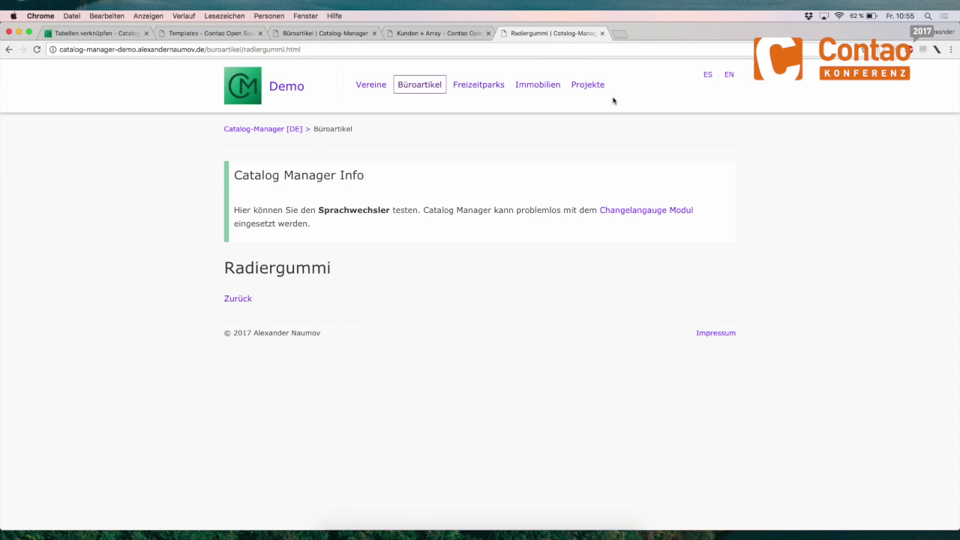
- Switch the Radiergummi page to its English and Spanish versions and return to the demo site's start page
click(730, 80)
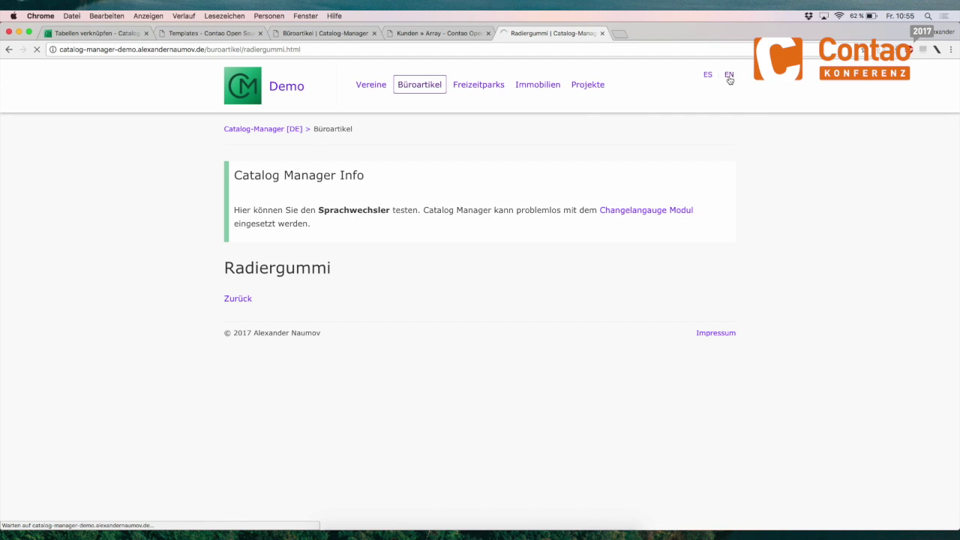
click(710, 76)
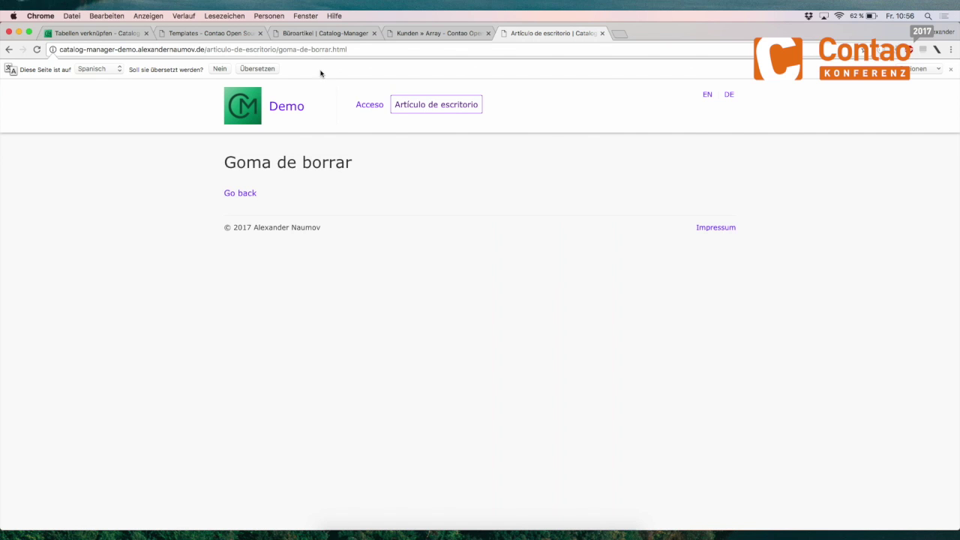
click(286, 108)
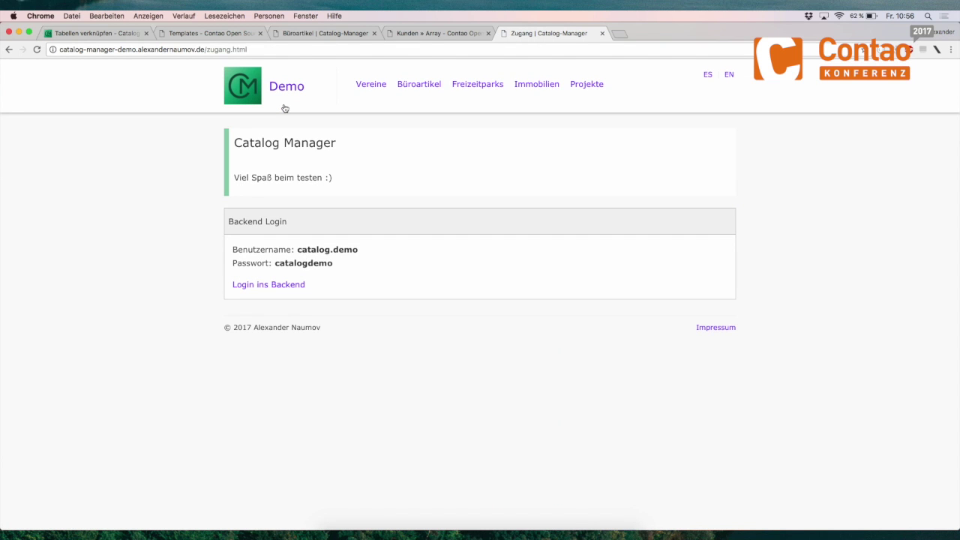
- In the local backend, view the settings of the Büroartikel [DE] record and return to the Büroartikel list
click(446, 37)
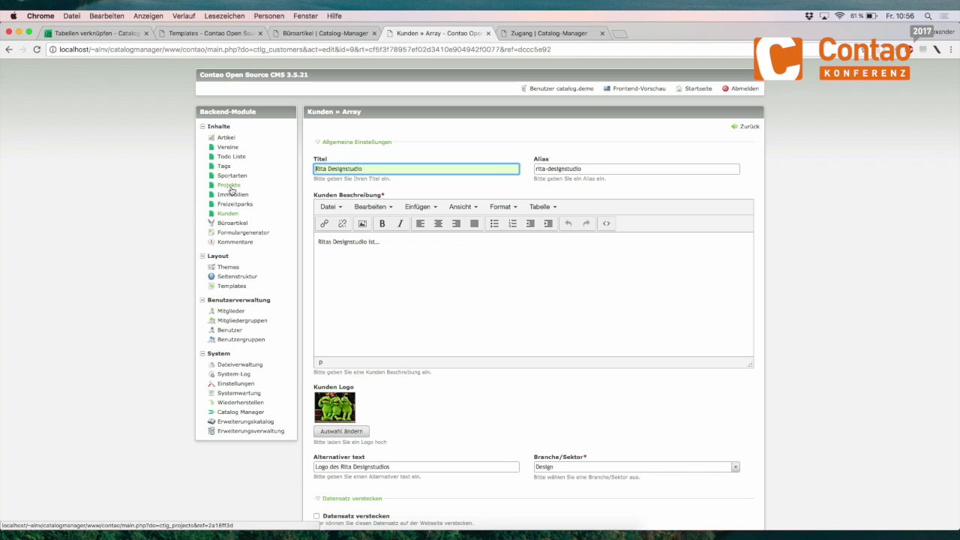
click(231, 224)
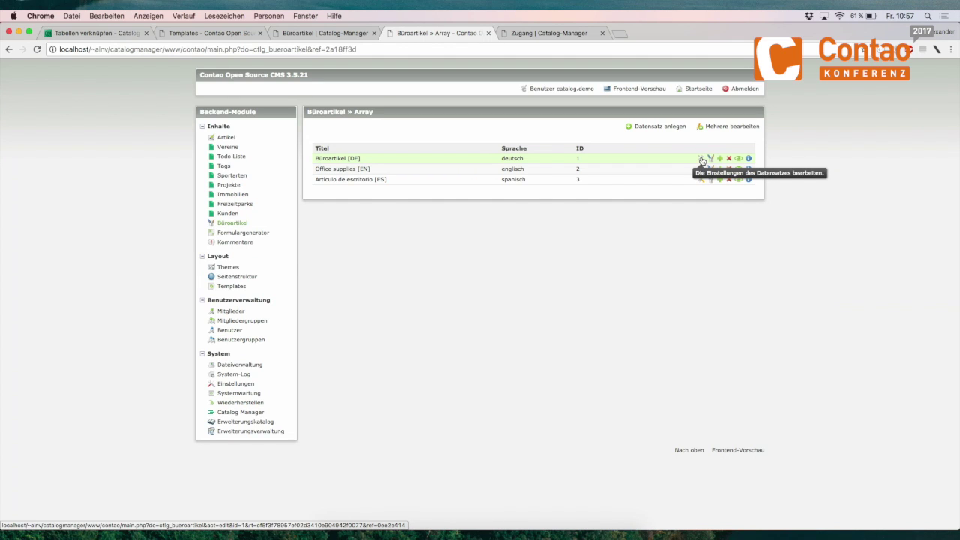
click(701, 161)
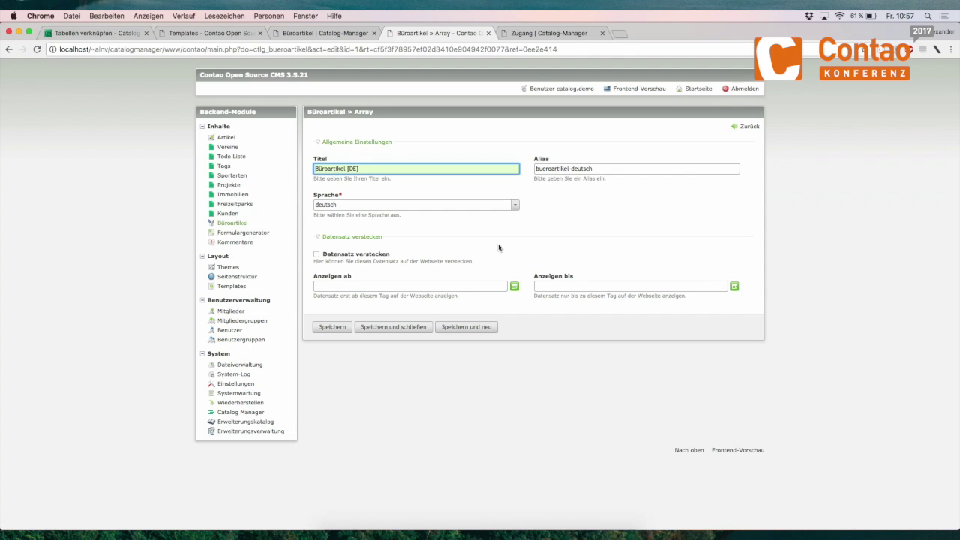
click(746, 126)
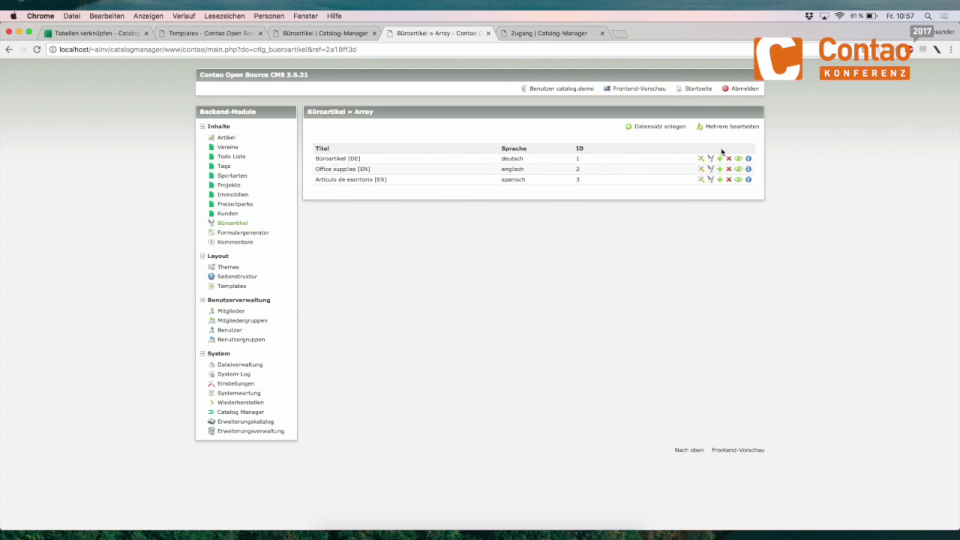
click(702, 159)
click(748, 126)
- Open the child records of Büroartikel [DE], view the Radiergummi record's settings and return to the record list
click(709, 162)
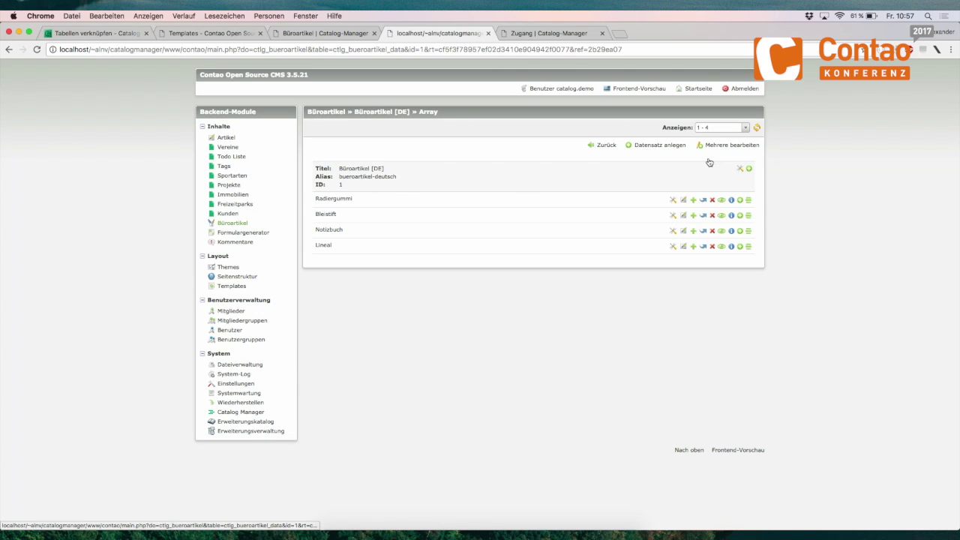
click(673, 200)
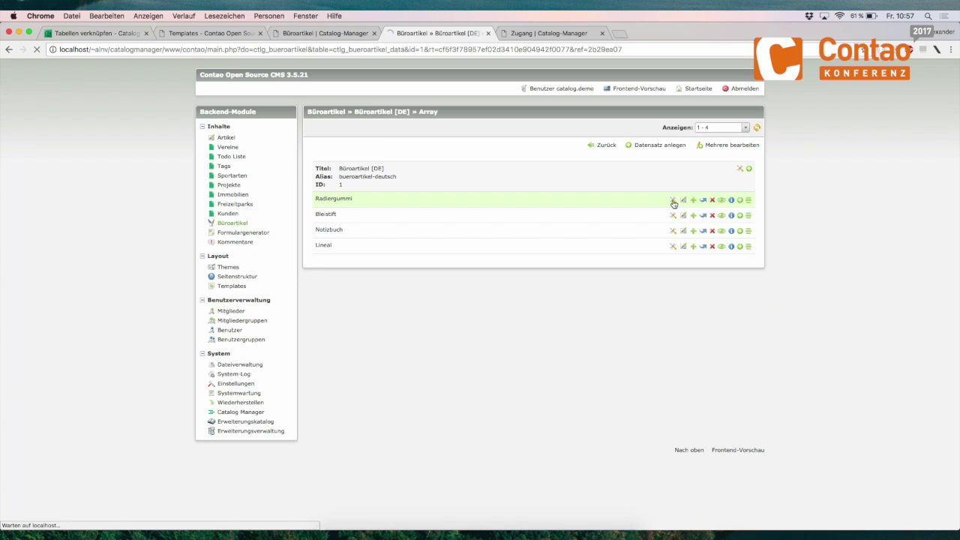
click(748, 128)
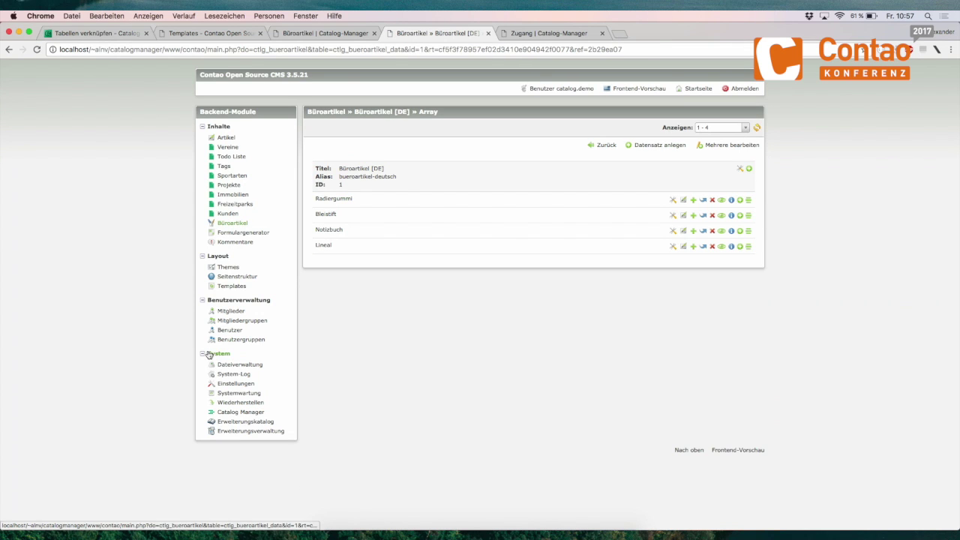
- Examine the Sprachwechsler-Einstellungen of the ctlg_bueroartikel wrapper module in Catalog Manager and return to the module overview
click(237, 413)
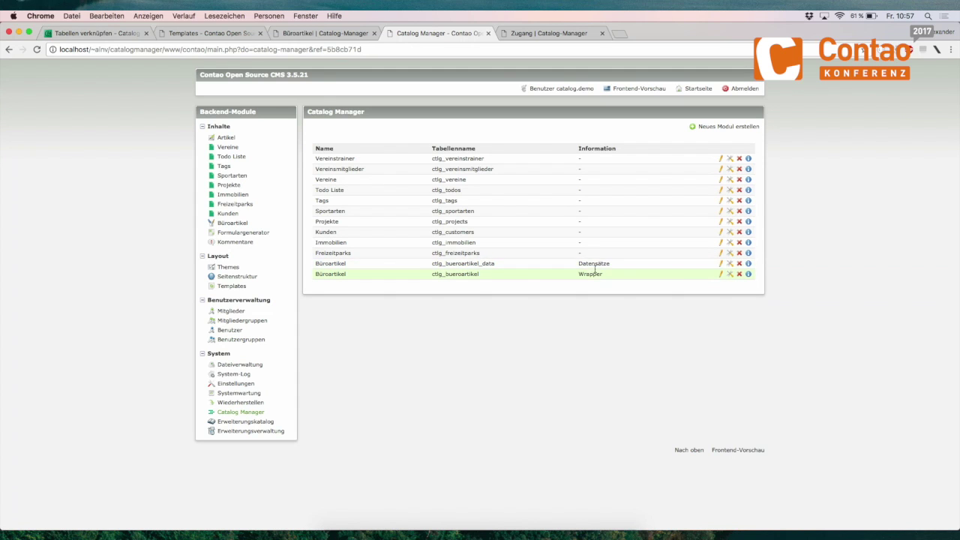
click(720, 276)
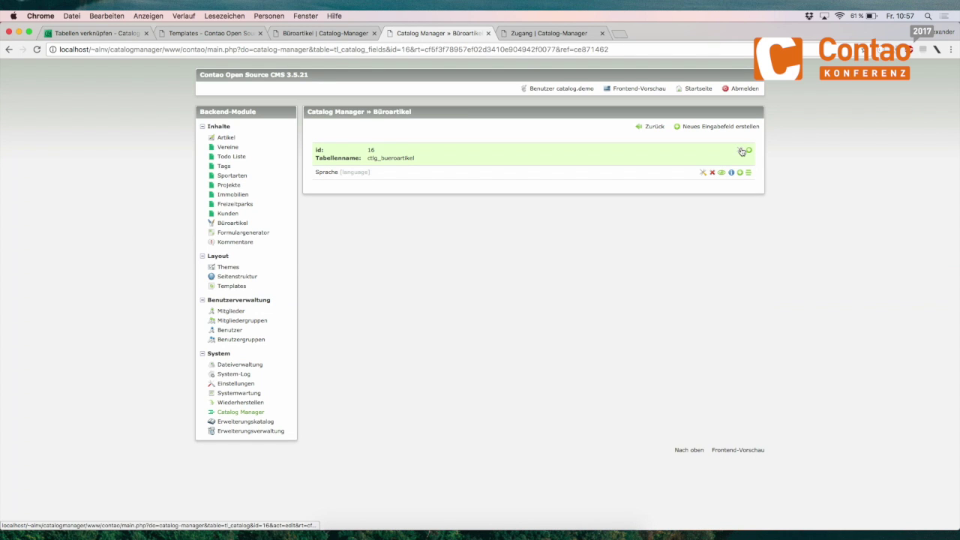
click(741, 151)
scroll(622, 165, down, 10)
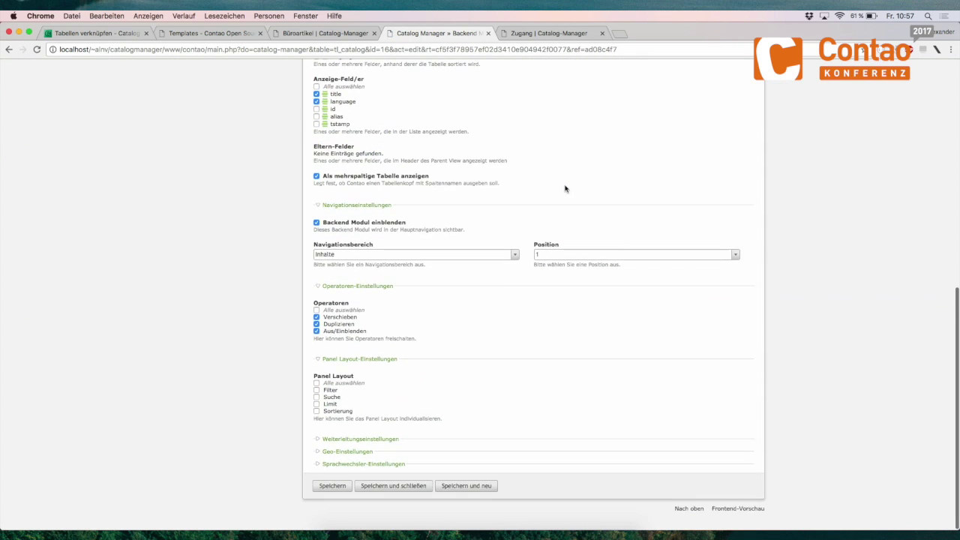
click(361, 465)
scroll(360, 466, up, 15)
click(749, 127)
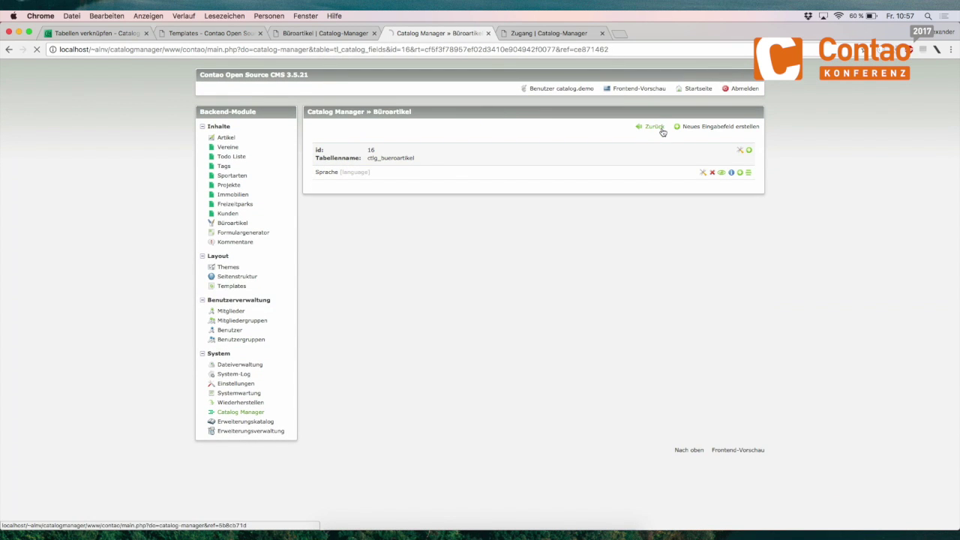
click(662, 129)
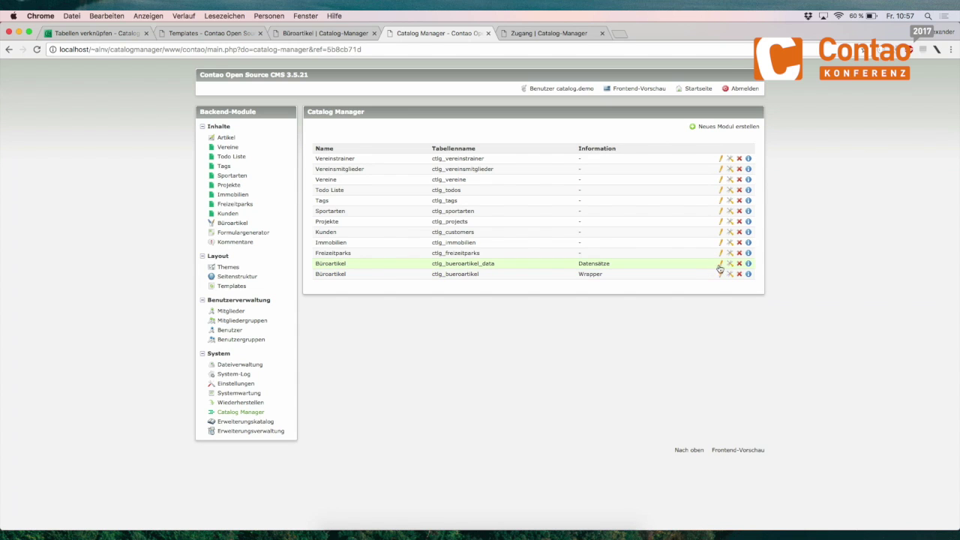
- Open the ctlg_bueroartikel_data module's settings and examine its Sprachwechsler-Einstellungen
click(730, 266)
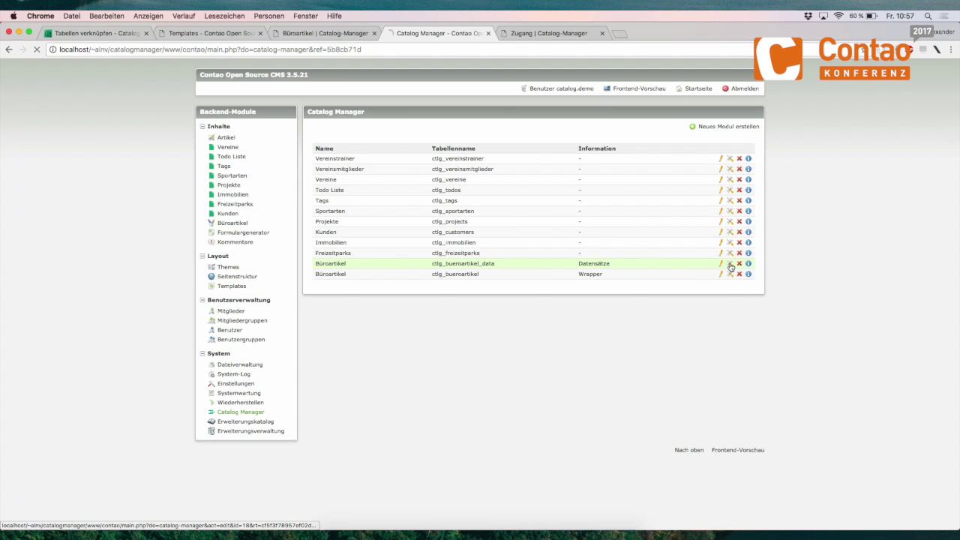
scroll(495, 272, down, 10)
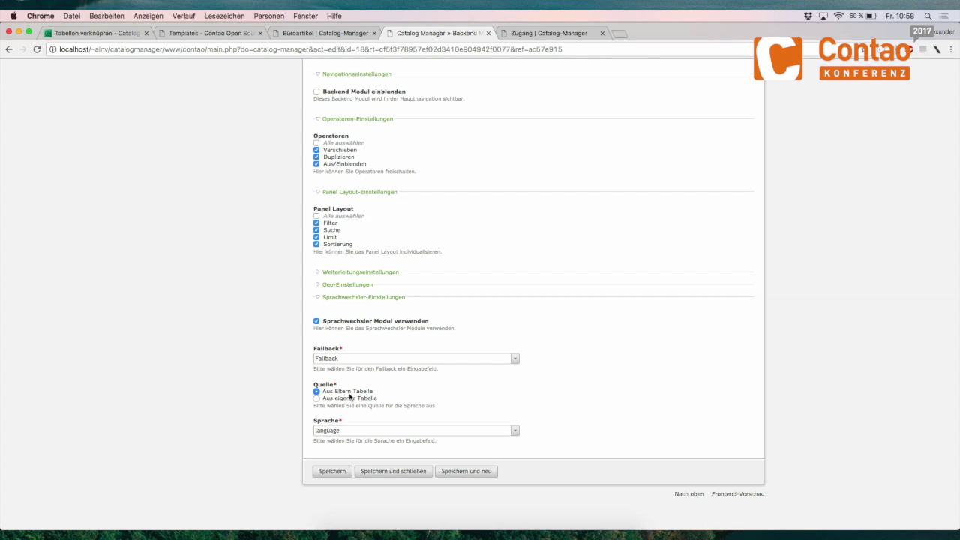
scroll(350, 300, up, 15)
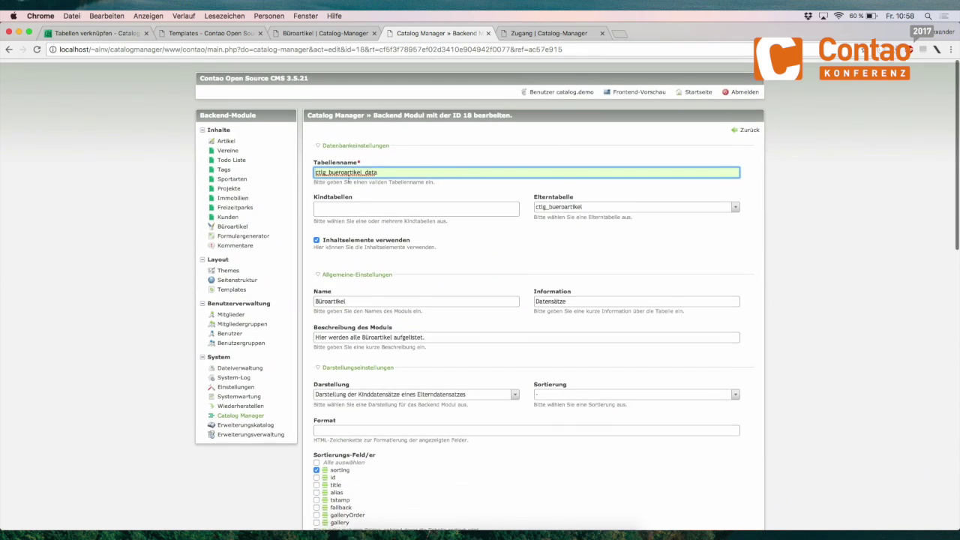
- Open the Freizeitparks page on the online demo and view its radius search form and map
click(347, 33)
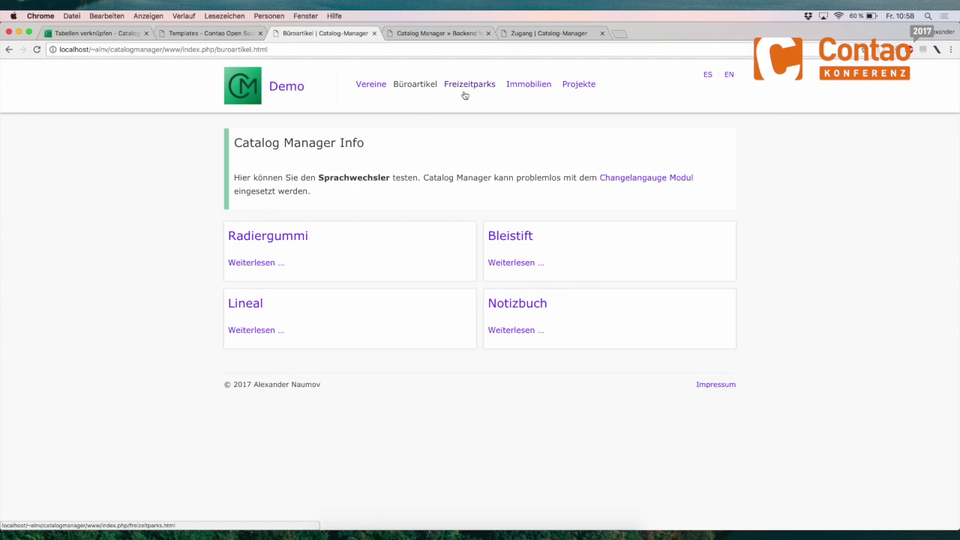
click(556, 35)
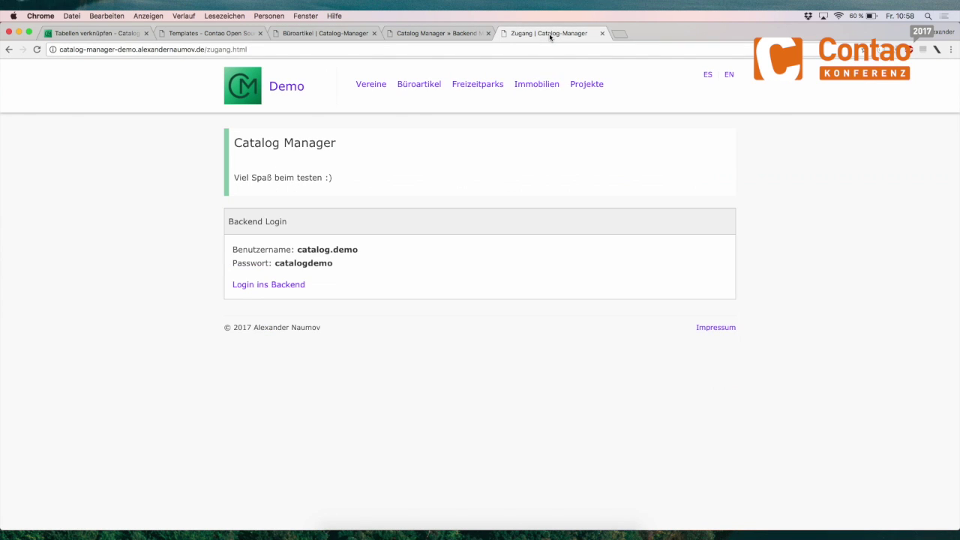
click(480, 87)
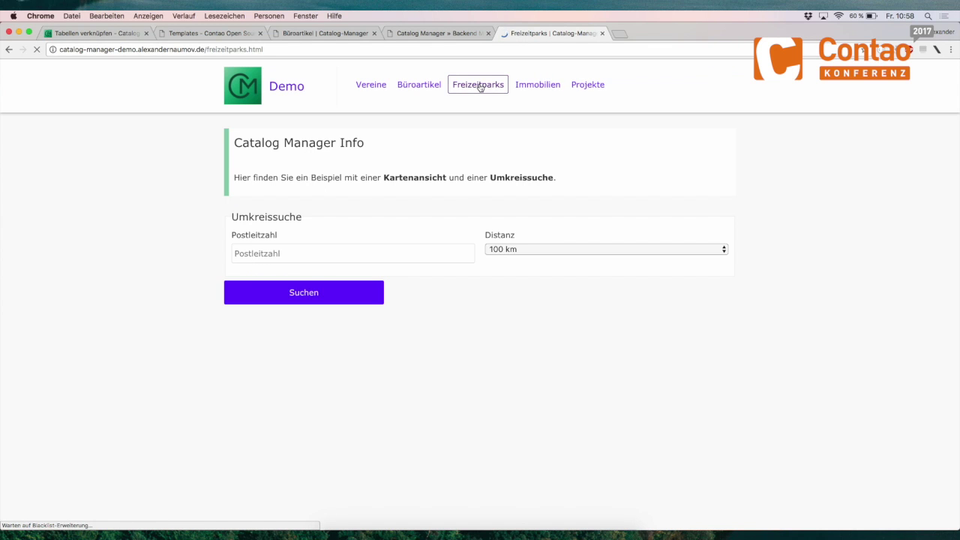
scroll(416, 259, down, 3)
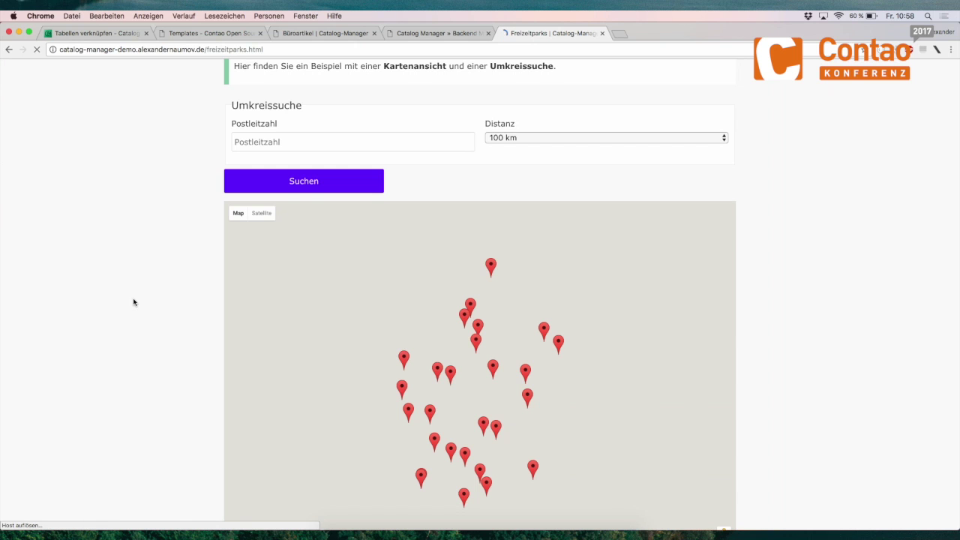
scroll(133, 302, down, 3)
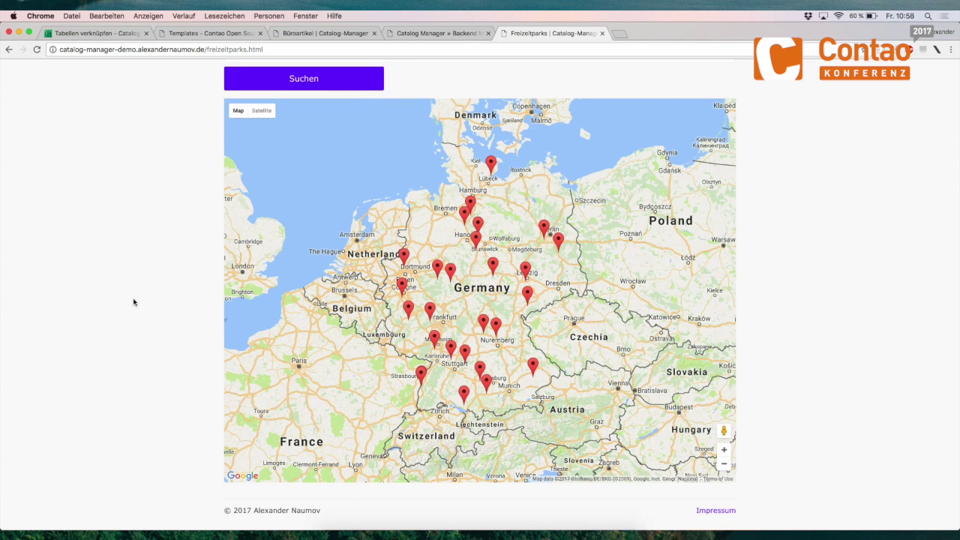
scroll(134, 302, up, 3)
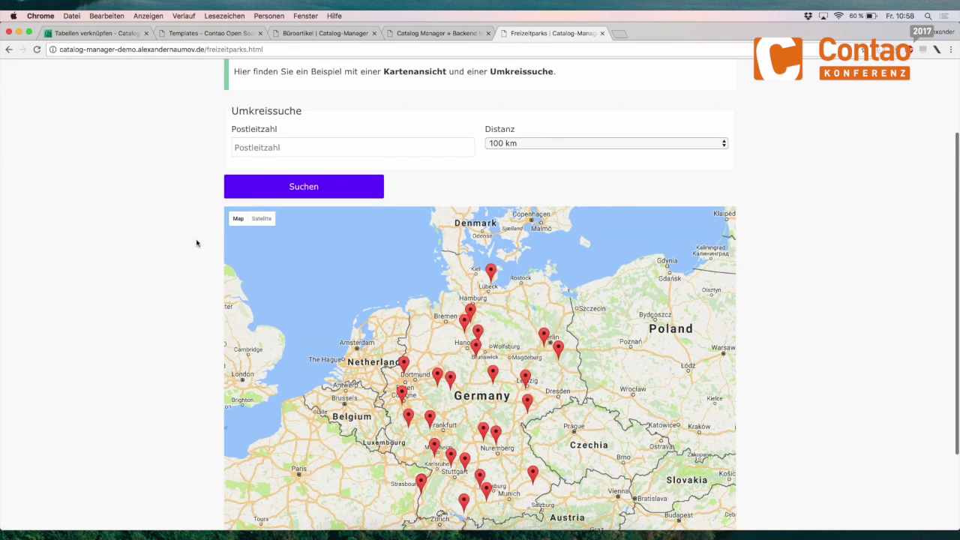
- Run the Freizeitparks radius search for postcode 76149 with a distance of 150 km
click(300, 142)
text(7614)
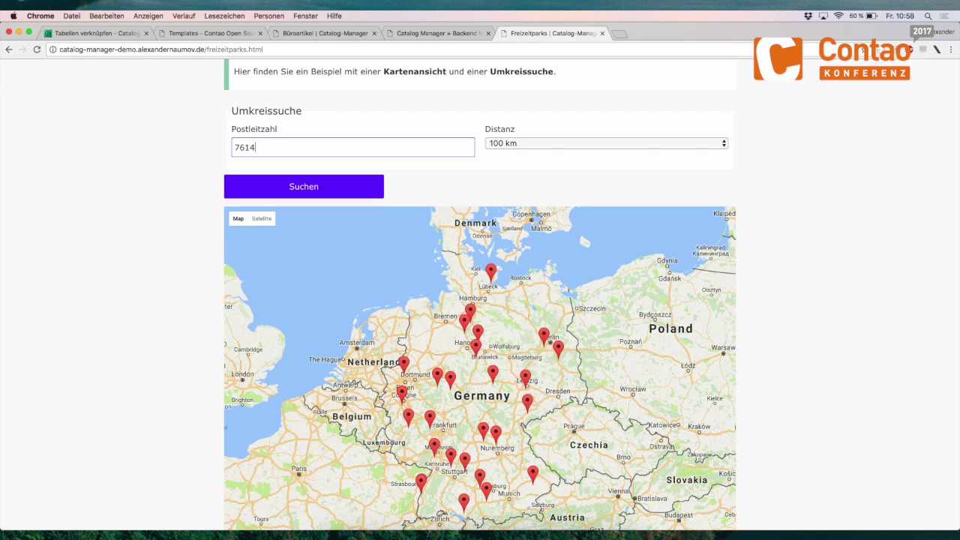
text(9)
click(537, 144)
click(534, 153)
click(307, 192)
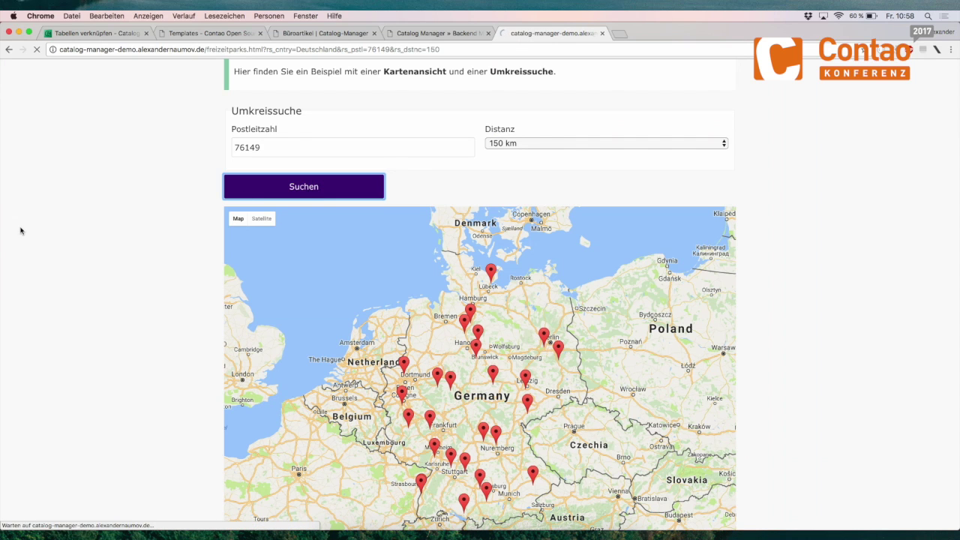
- Inspect the search results on the map and open the Holiday Park, Erlebnispark Tripsdrill and Europa-Park markers
scroll(102, 208, down, 5)
scroll(105, 207, down, 1)
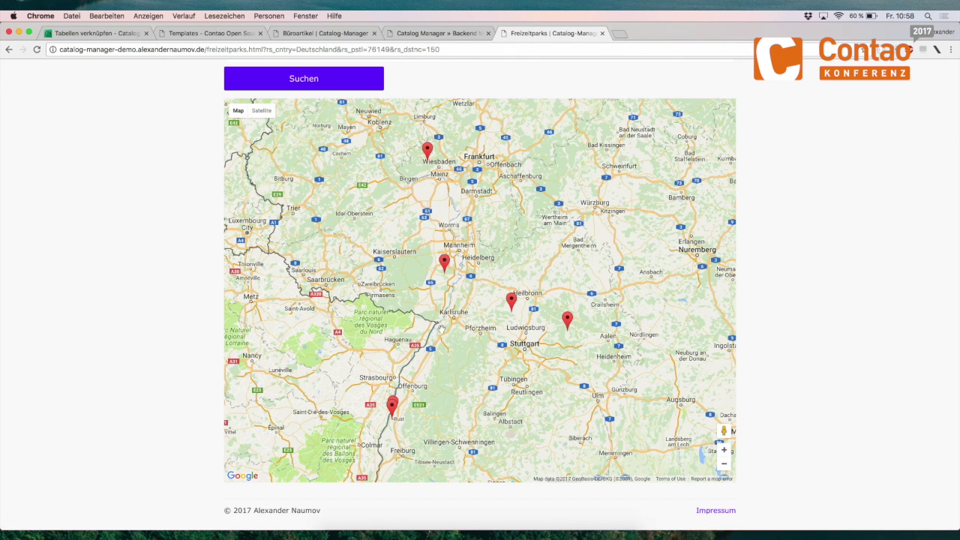
scroll(543, 218, up, 1)
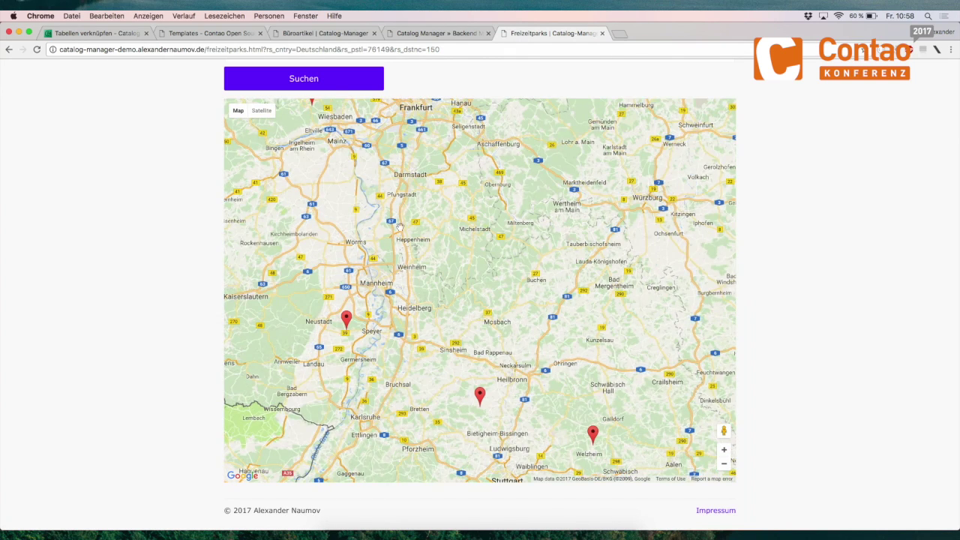
drag(368, 353, 457, 123)
scroll(458, 216, down, 1)
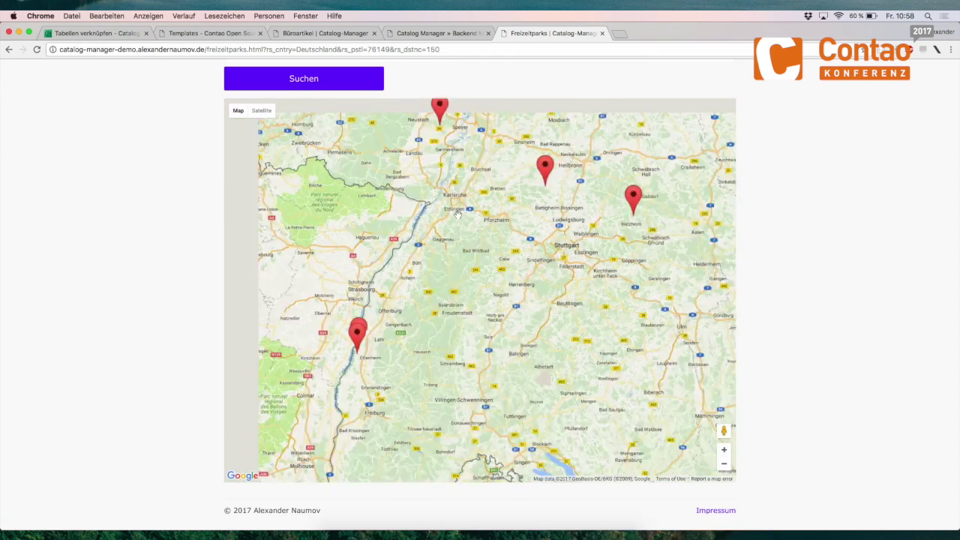
click(447, 149)
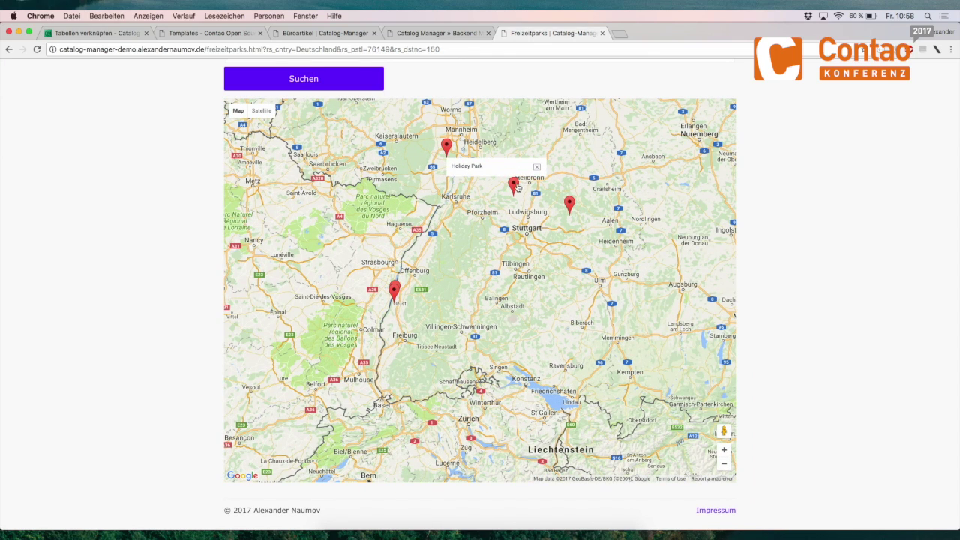
click(517, 187)
click(393, 292)
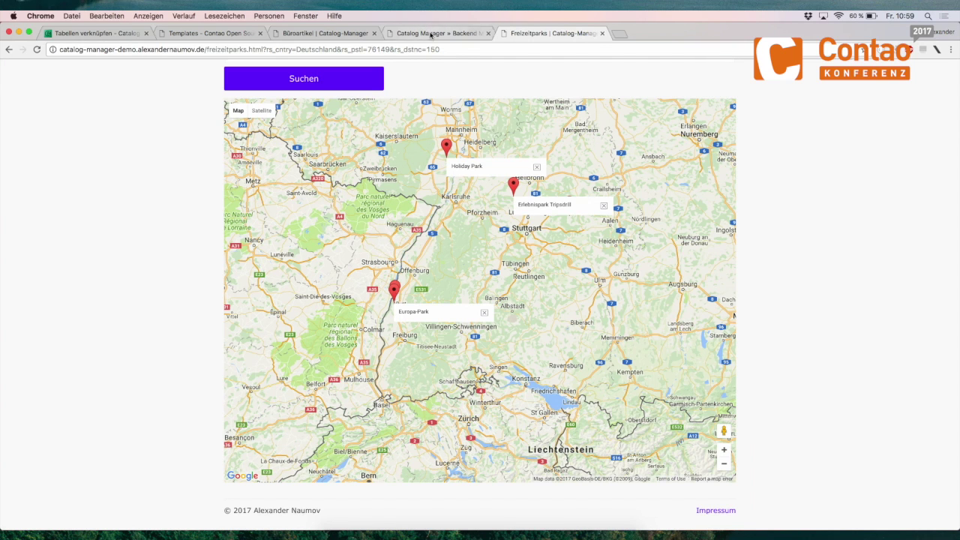
- Open the Catalog Manager Demo theme's frontend modules in the local backend and search the list for the Freizeitparks module
click(425, 33)
click(225, 267)
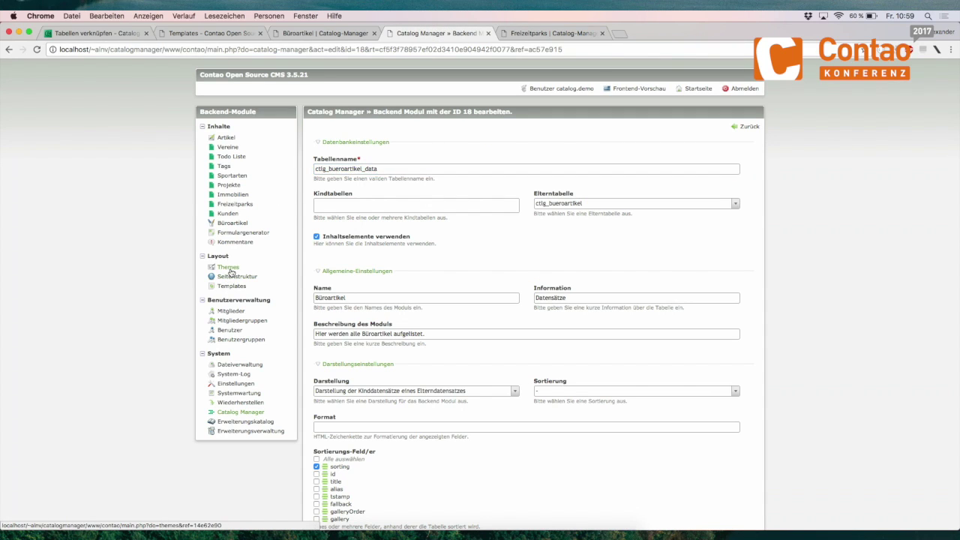
click(719, 178)
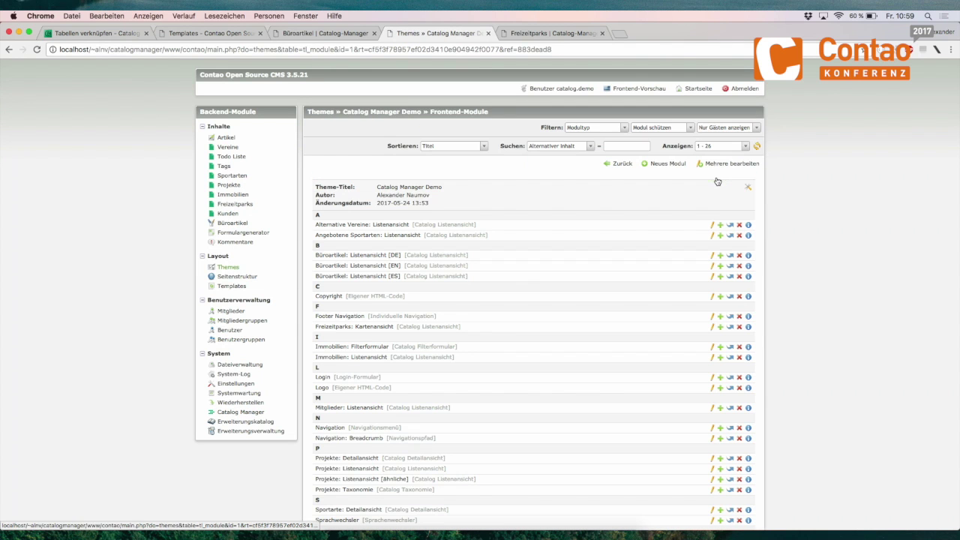
key(super+f)
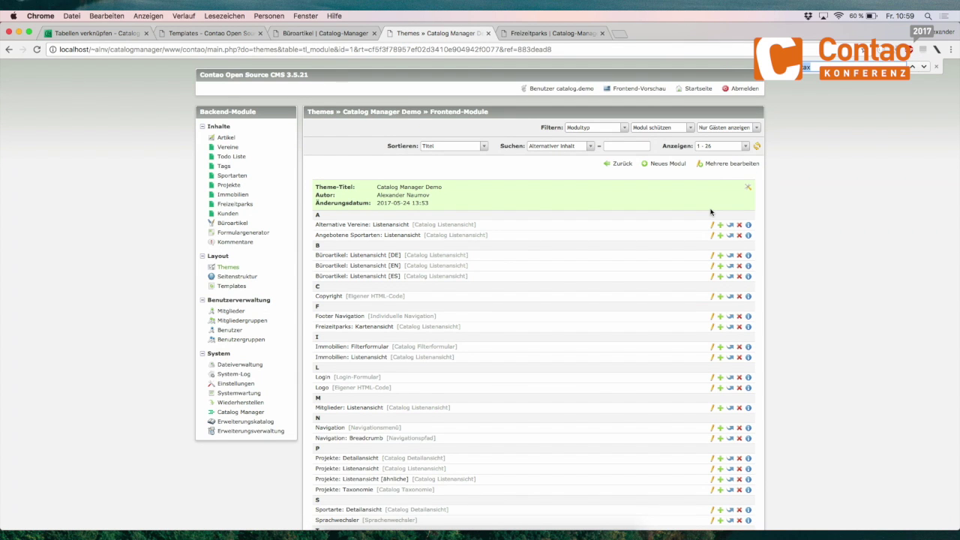
scroll(711, 212, down, 3)
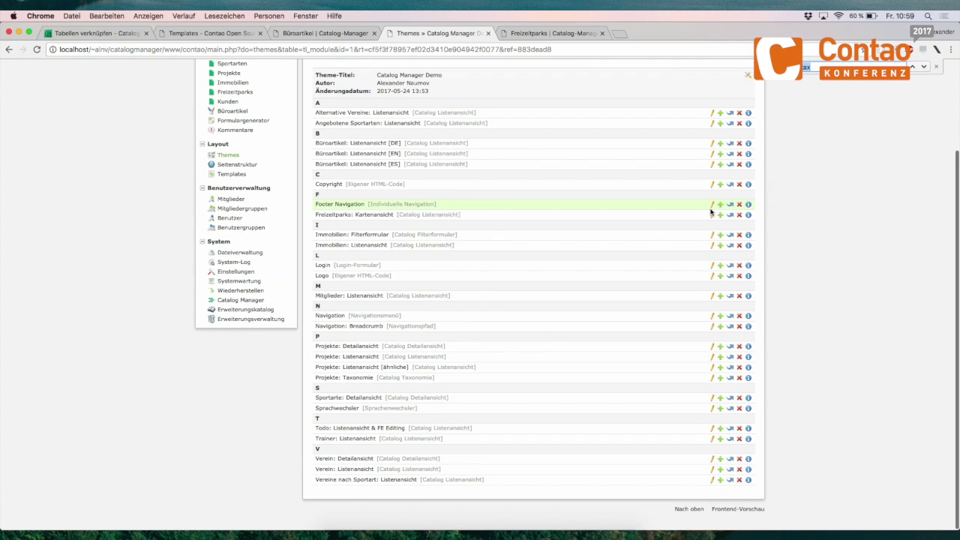
scroll(711, 211, up, 2)
scroll(711, 212, down, 1)
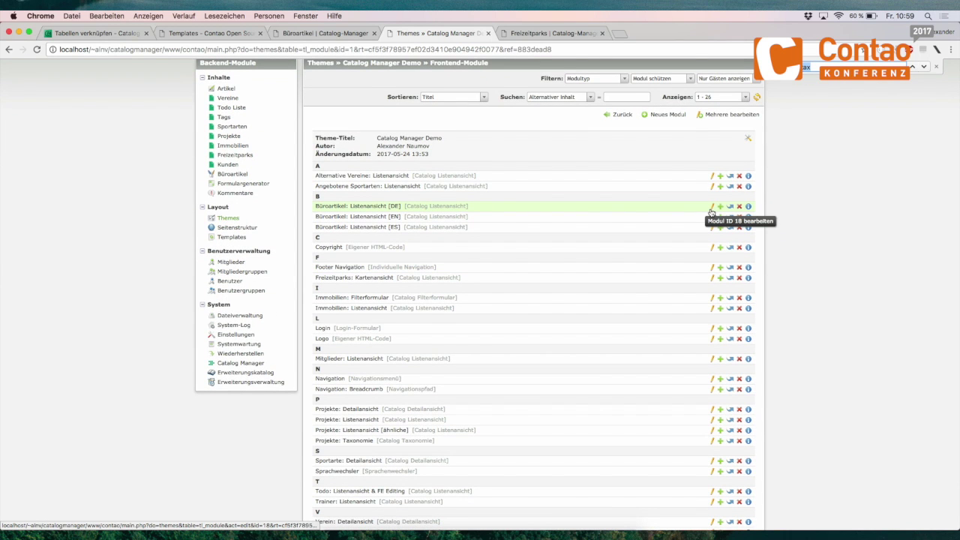
text(frei)
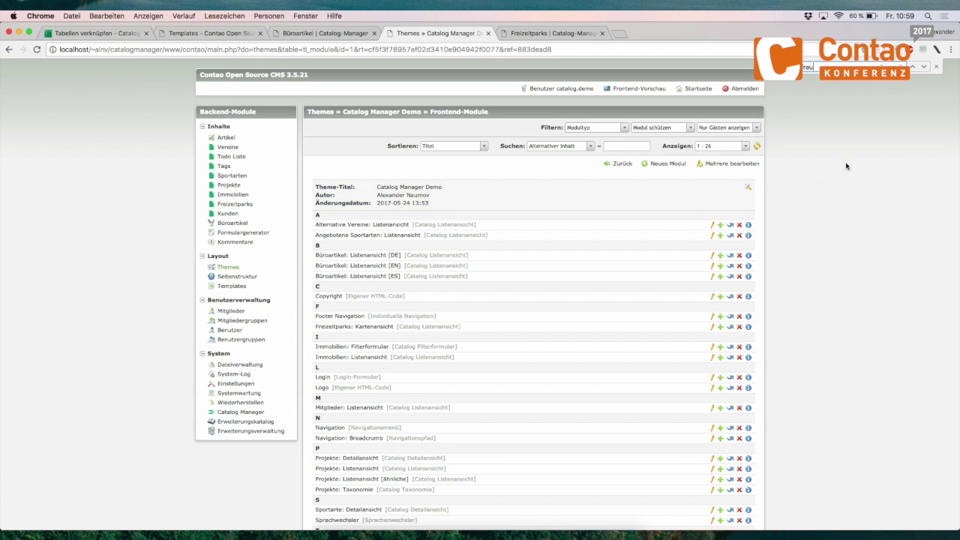
- Open the Freizeitparks: Kartenansicht module for editing and examine its Umkreissuche-Einstellungen
click(711, 327)
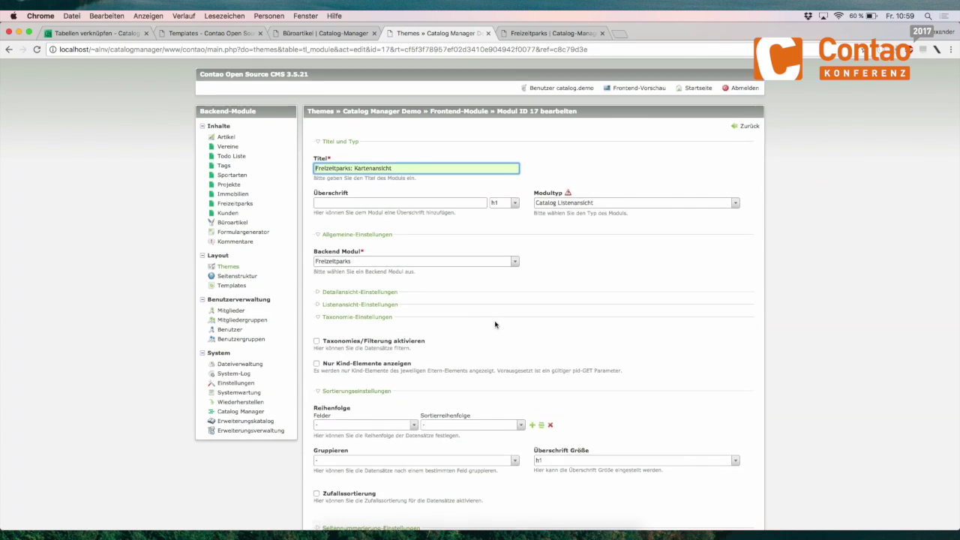
click(362, 403)
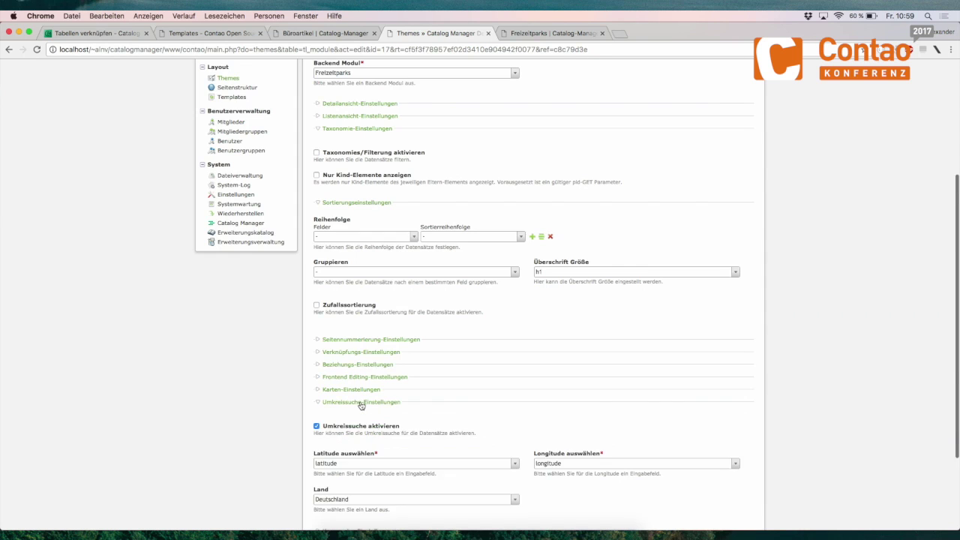
scroll(361, 397, down, 3)
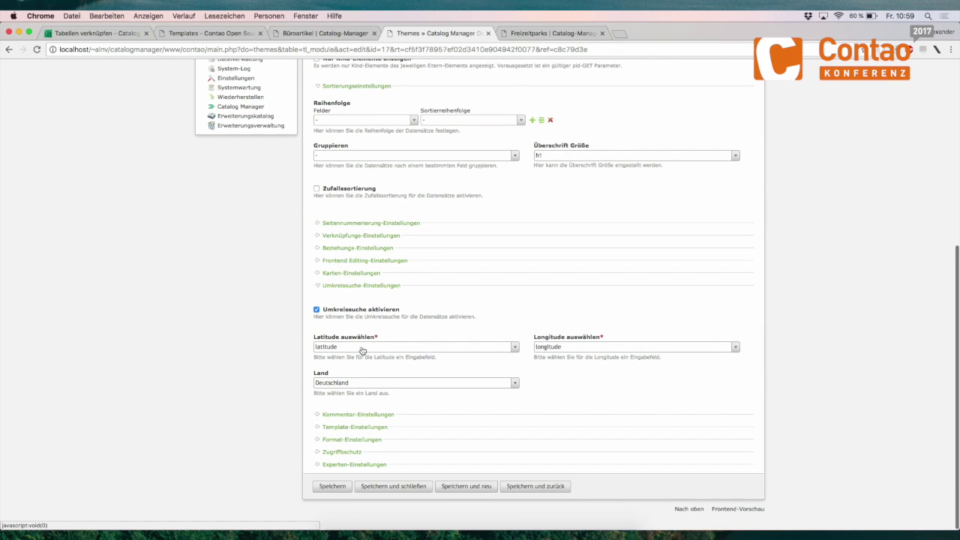